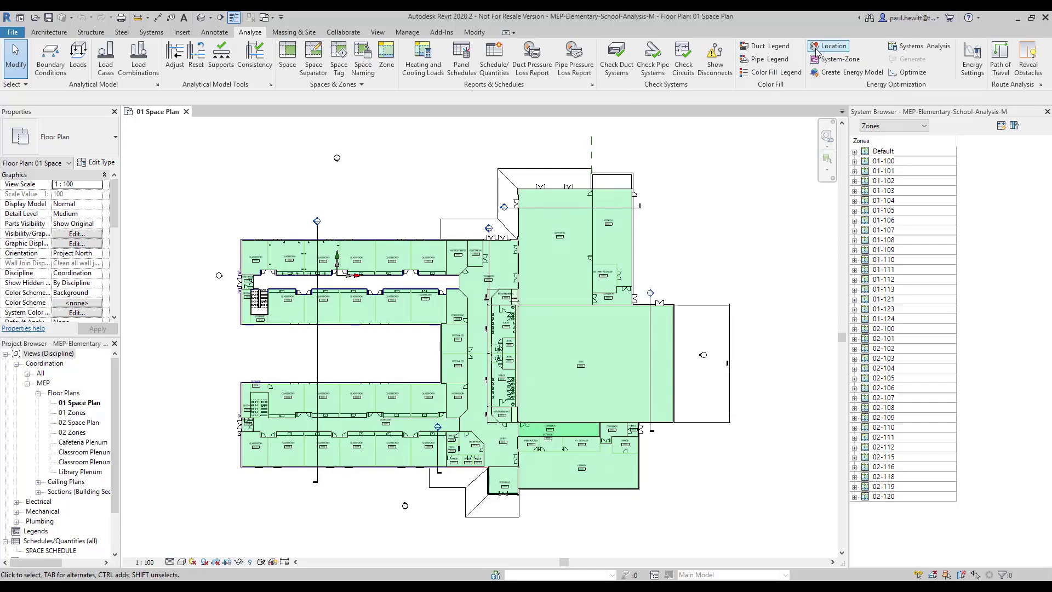
Set the energy analytical model's mode to Use Building Elements in the energy settings.
left_click(977, 66)
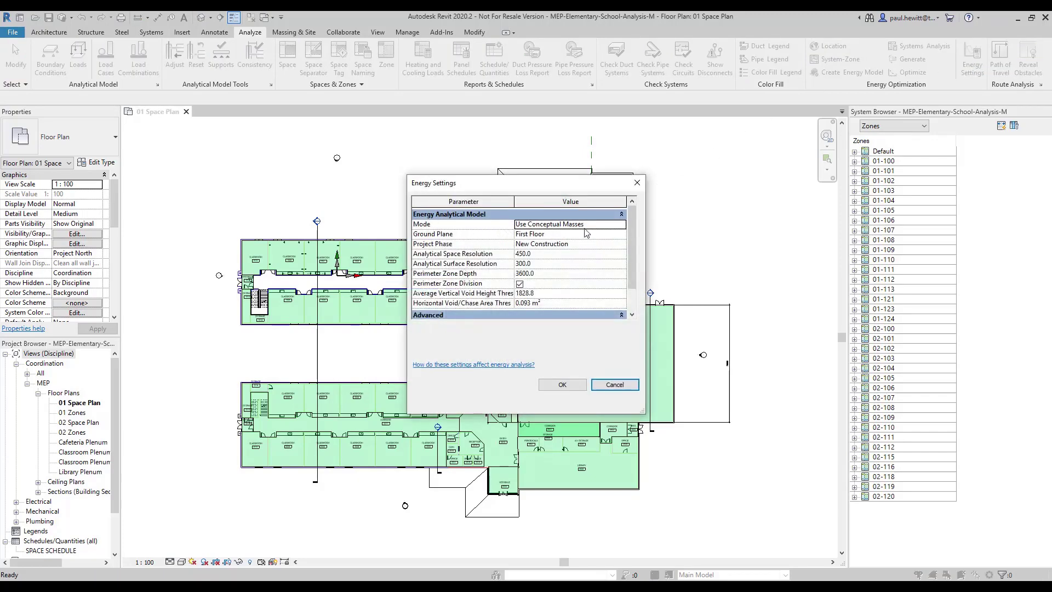
left_click(620, 226)
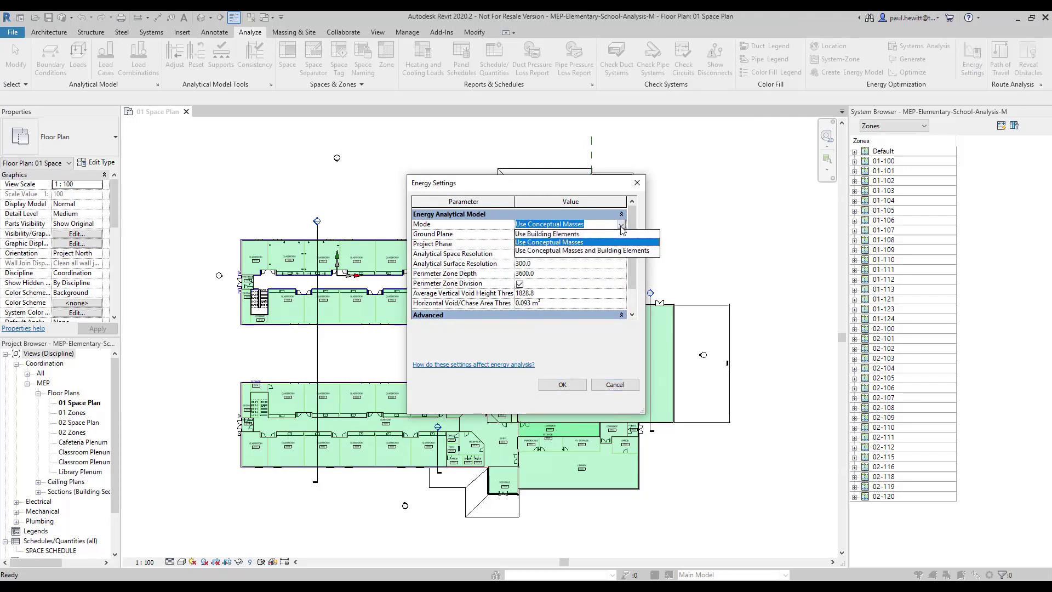
left_click(546, 235)
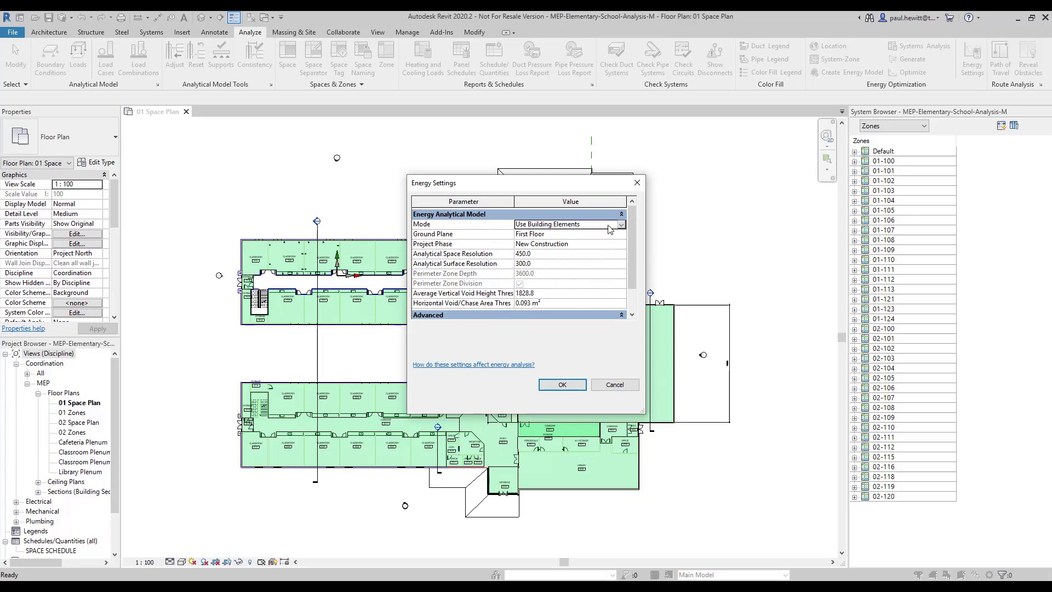
Set the building type to School or University in the advanced energy settings and accept all energy settings.
left_click(632, 314)
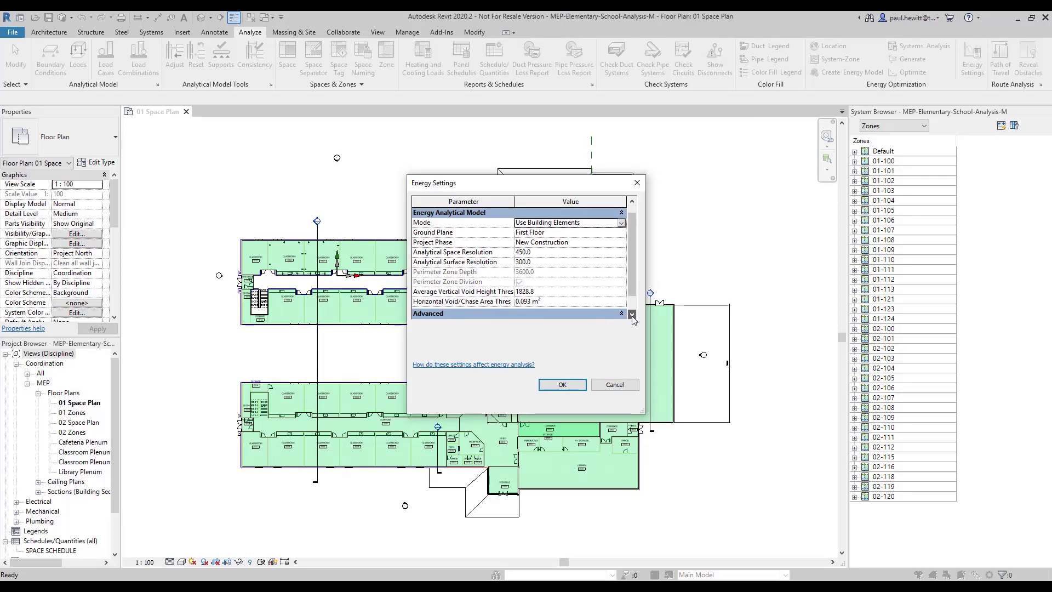
left_click(632, 314)
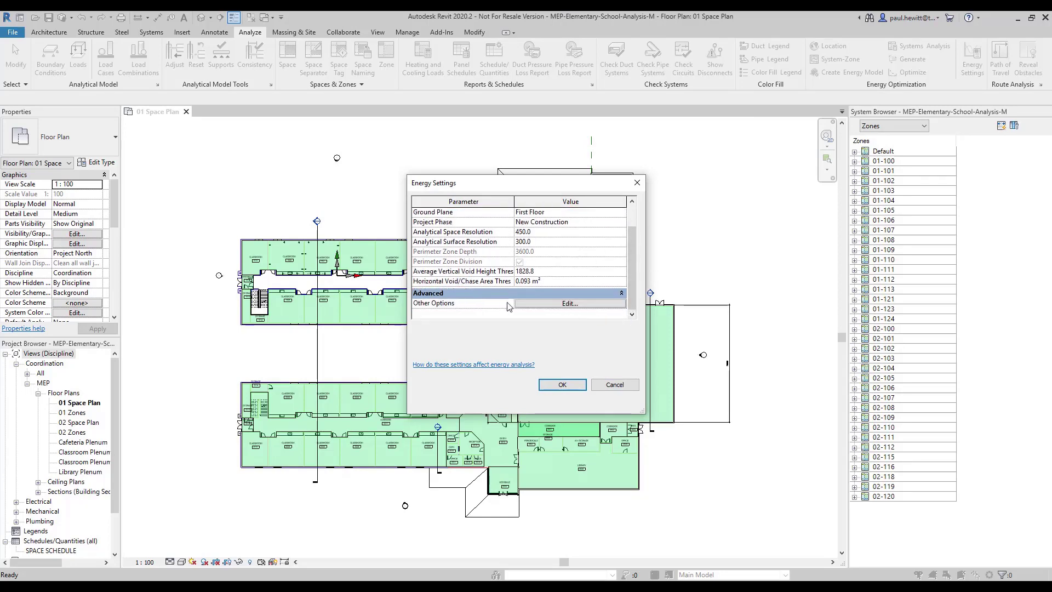
left_click(568, 304)
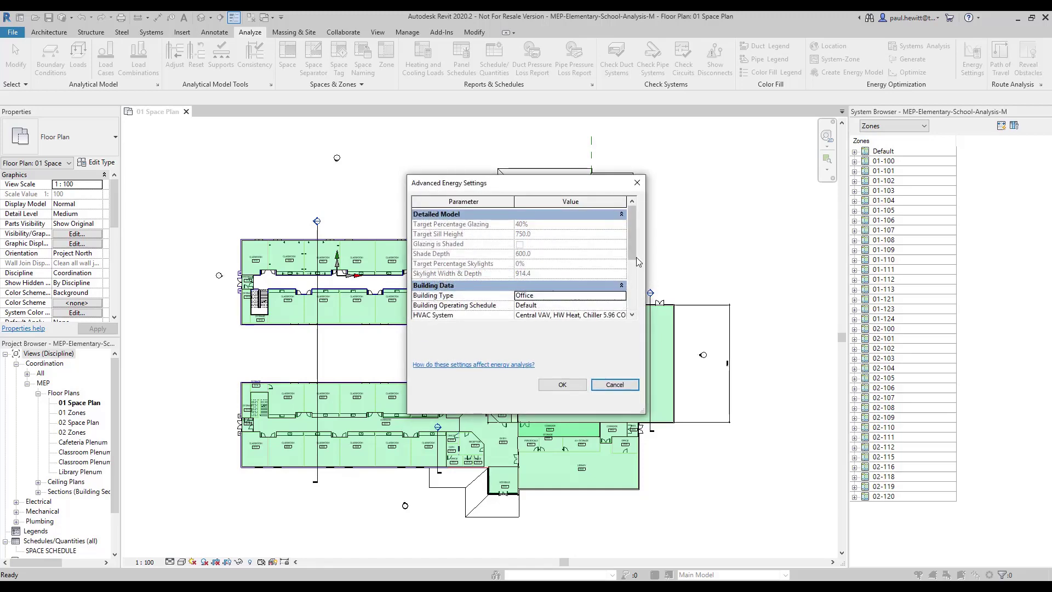
scroll(633, 257, "down", 3)
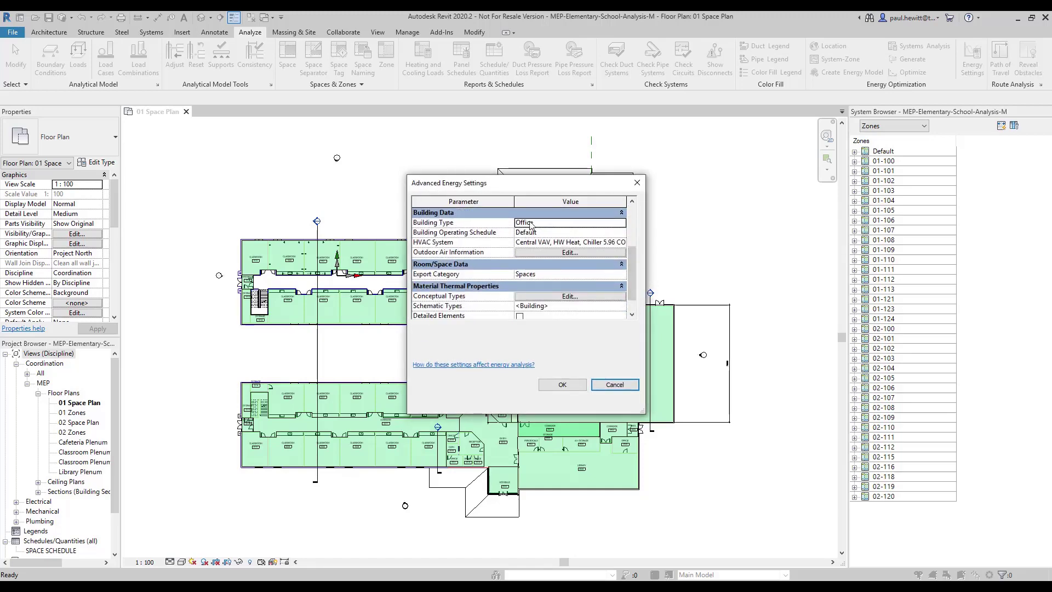
left_click(620, 223)
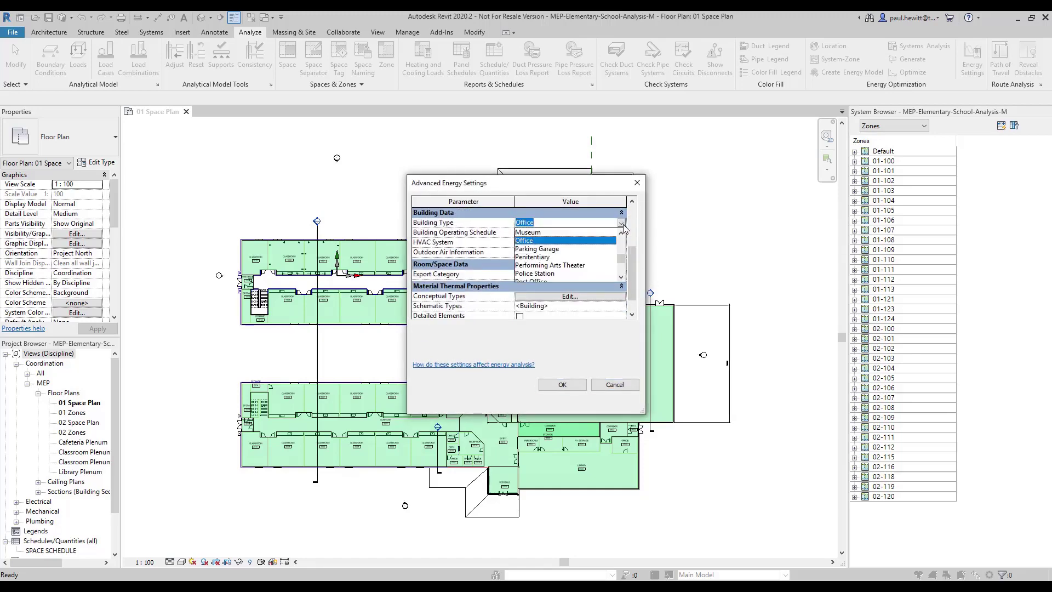
left_click(621, 276)
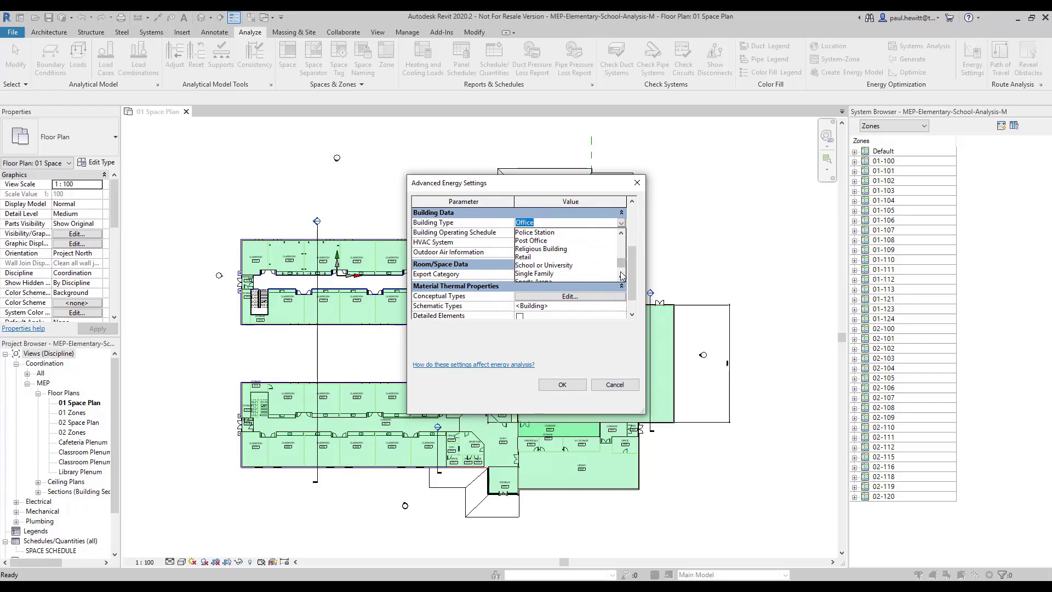
left_click(553, 266)
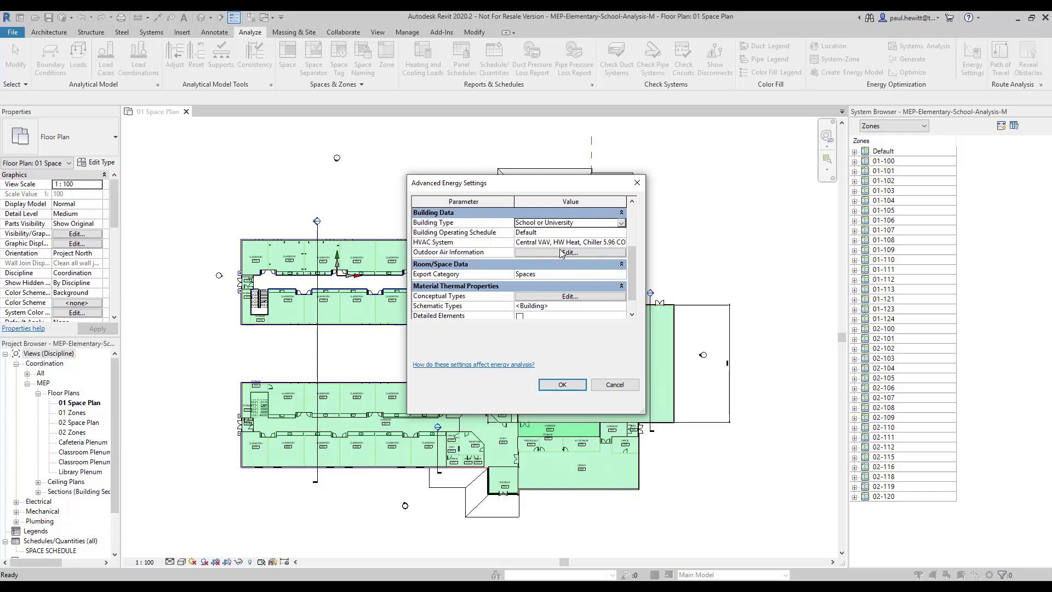
left_click(562, 384)
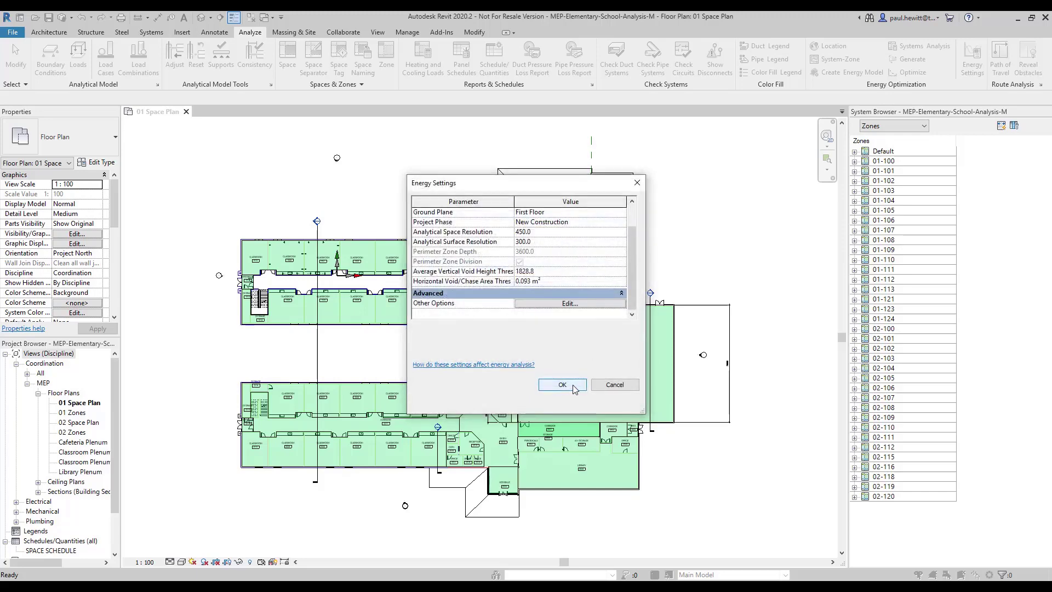
left_click(562, 386)
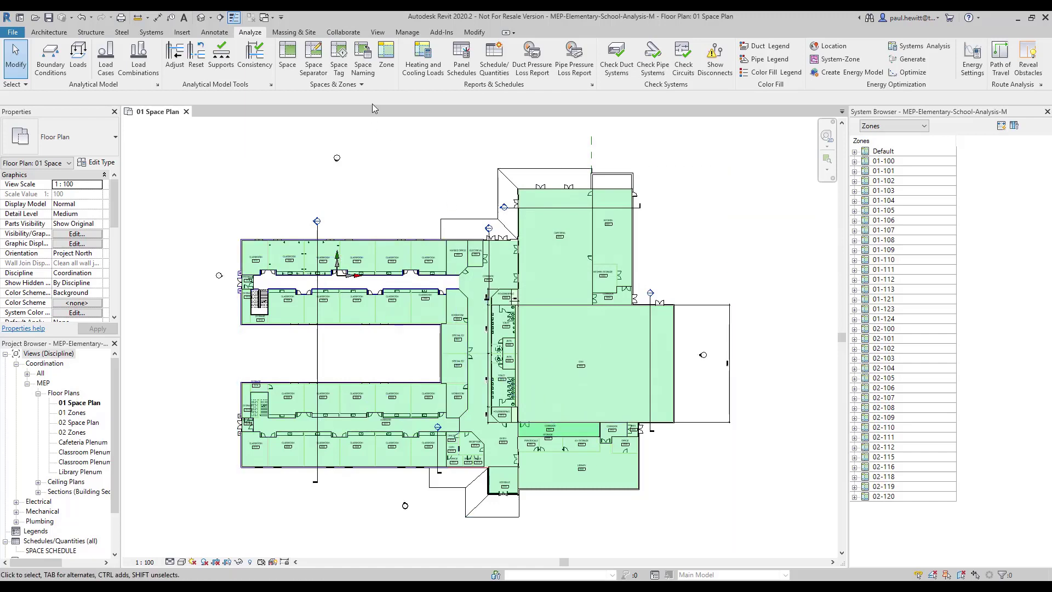
Review the warning for the whole building model in the Heating and Cooling Loads details.
left_click(420, 53)
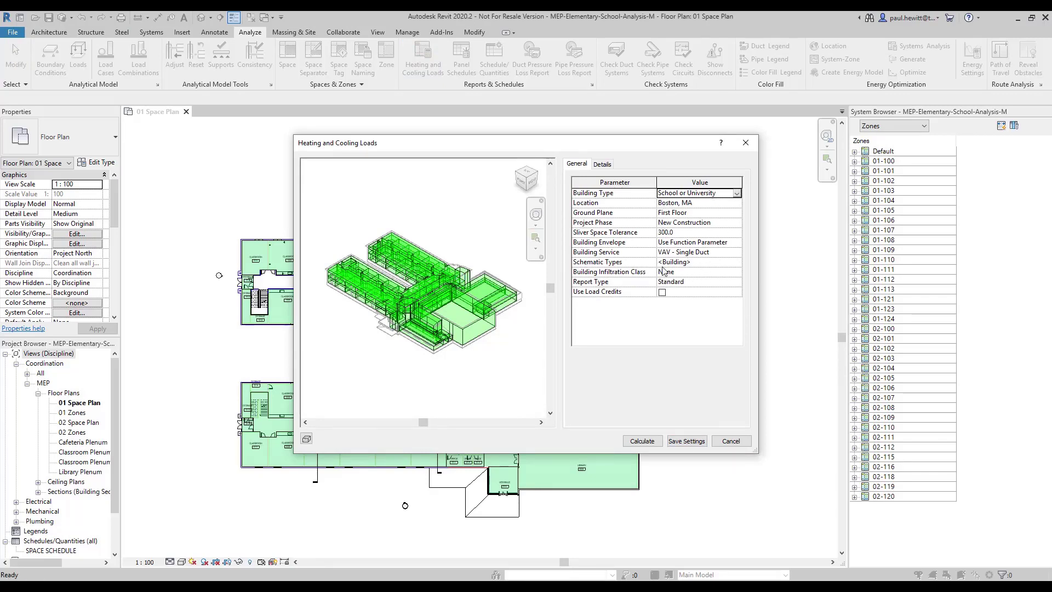
left_click(602, 164)
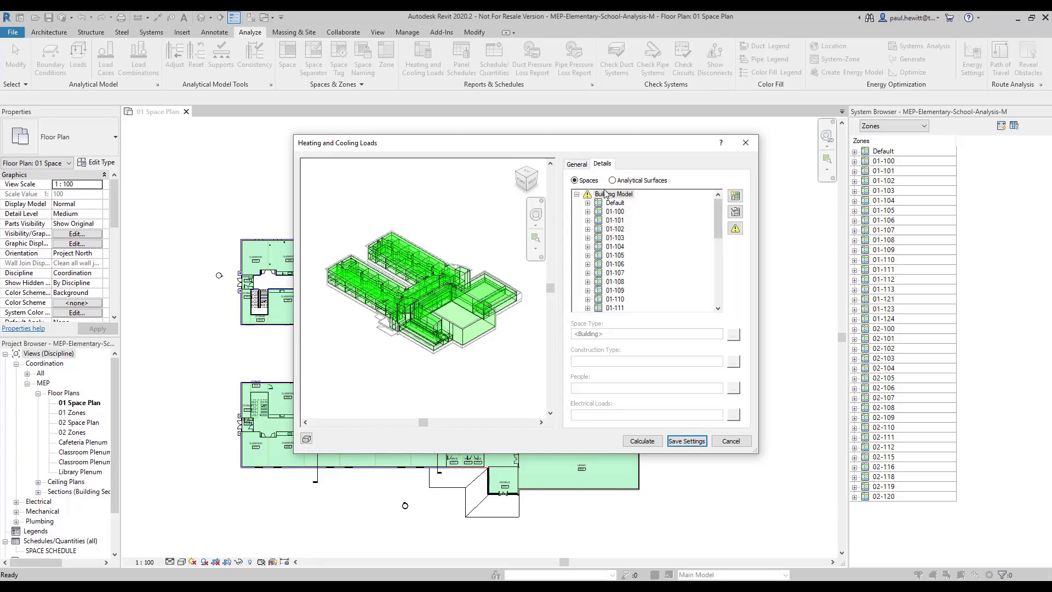
left_click(735, 229)
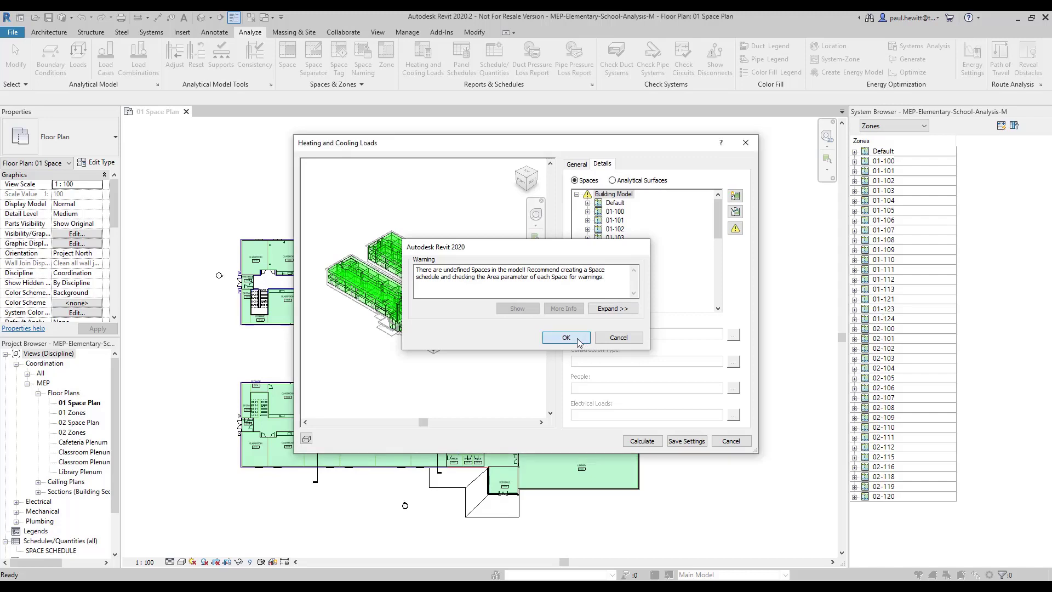
left_click(578, 339)
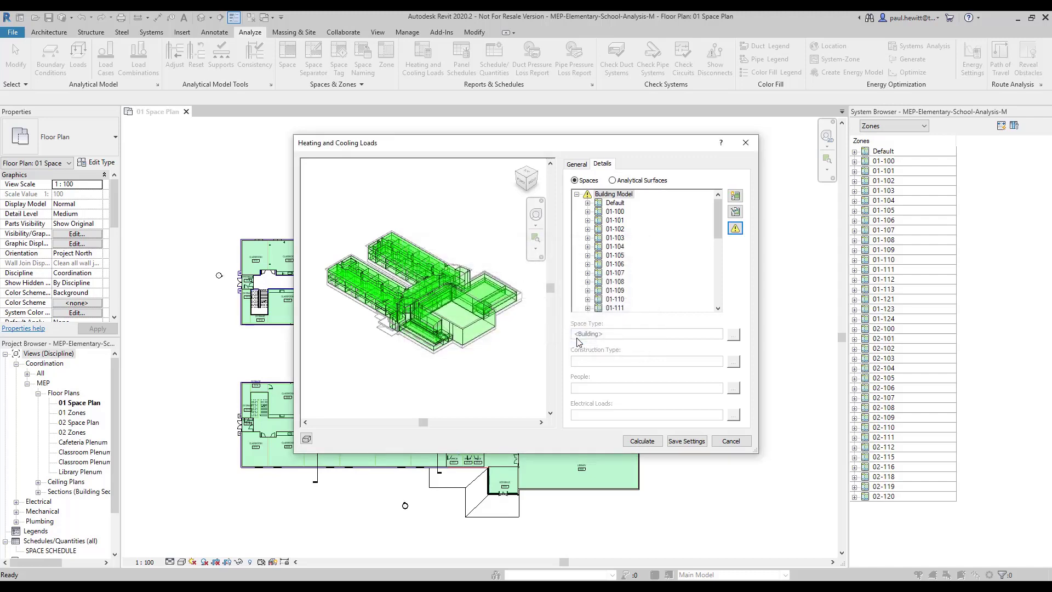
Check the warning for space 2000 CLASSROOM in zone 01-103, and save the heating and cooling load settings.
left_click(588, 238)
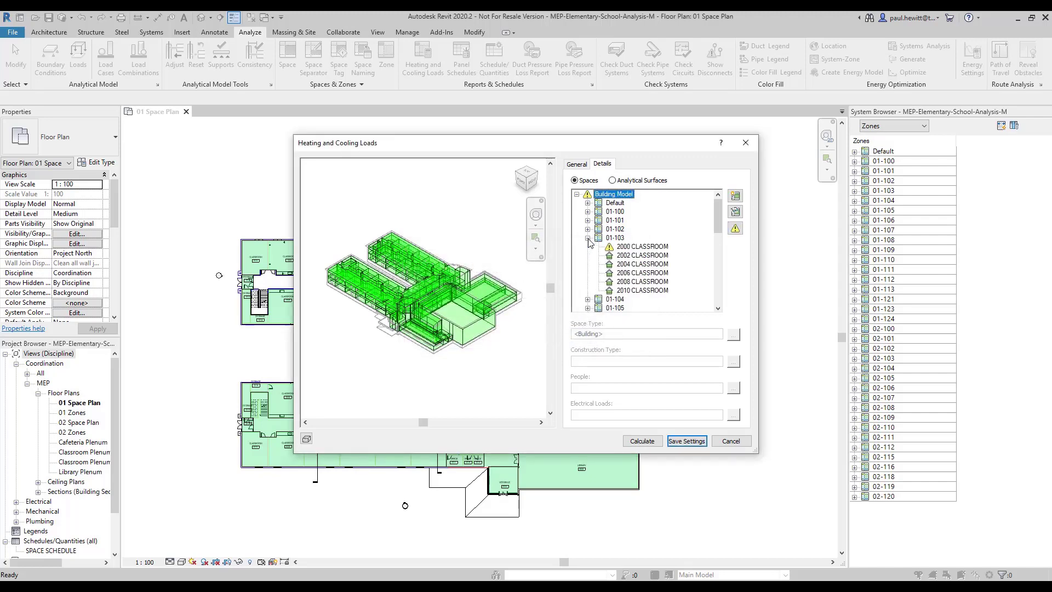
left_click(633, 247)
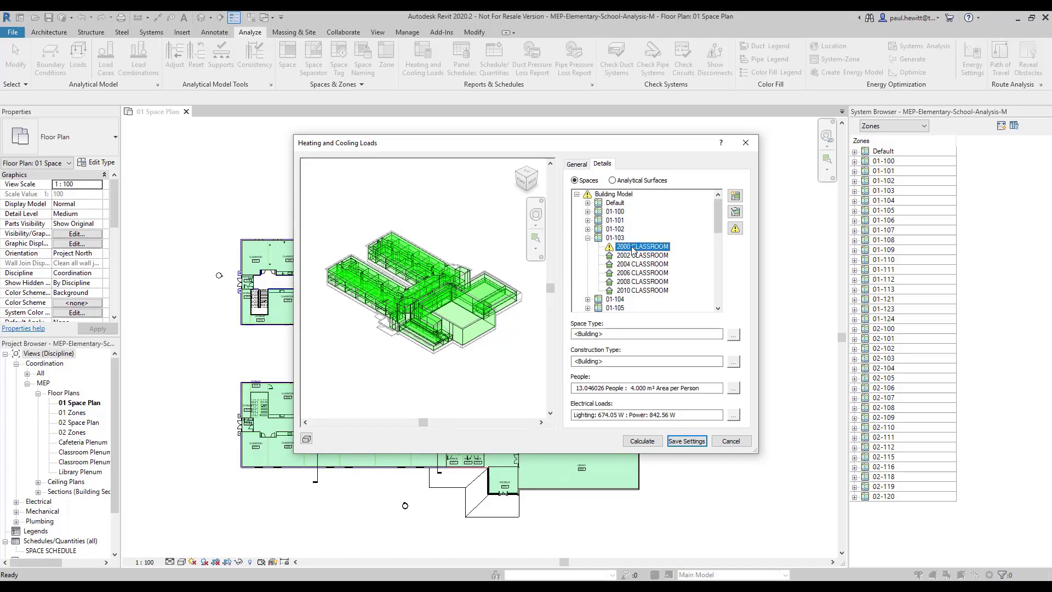
left_click(735, 228)
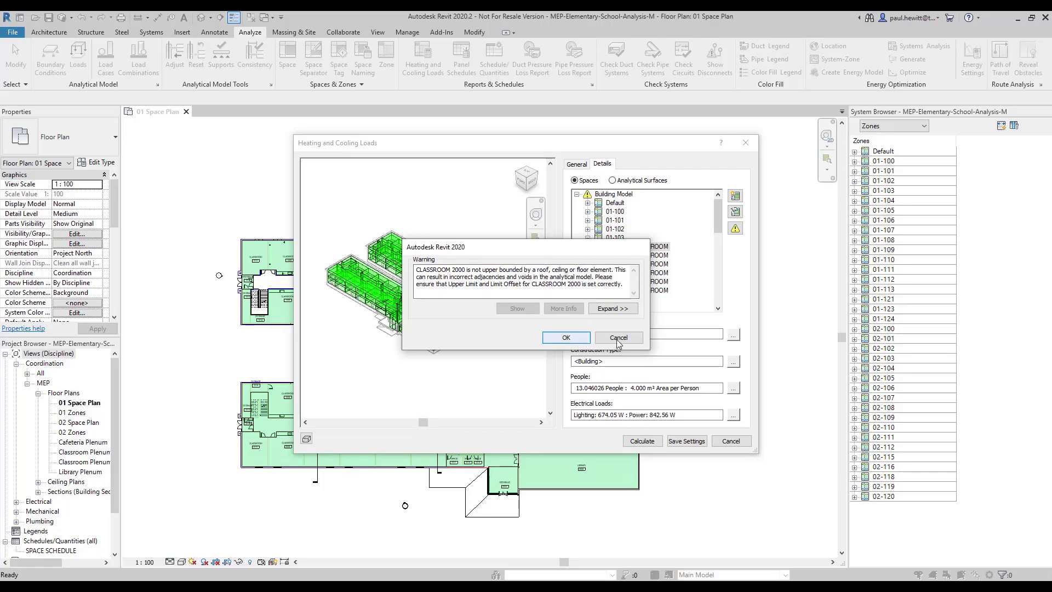
left_click(582, 341)
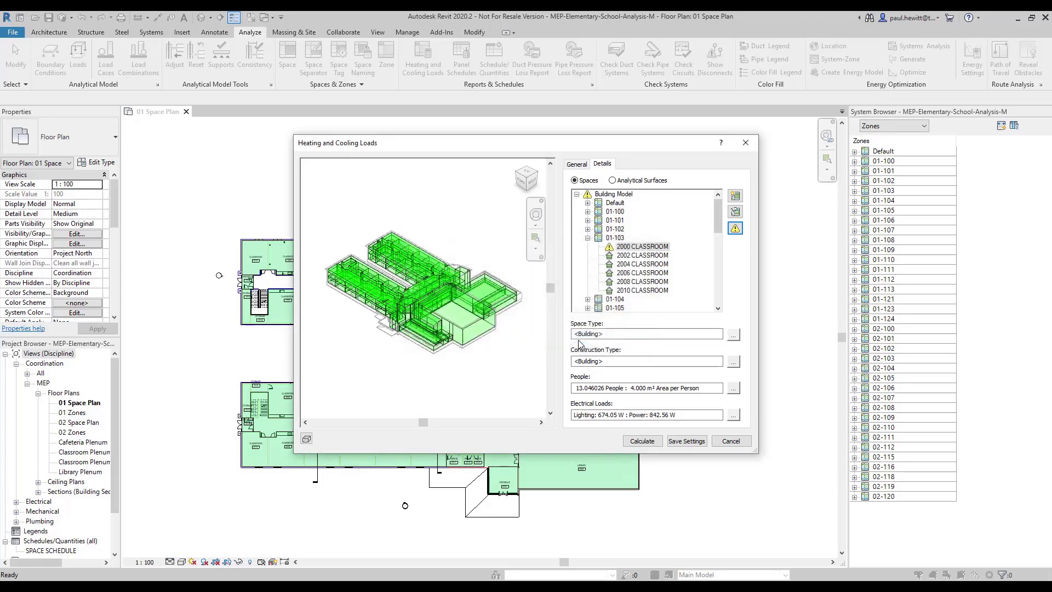
left_click(687, 441)
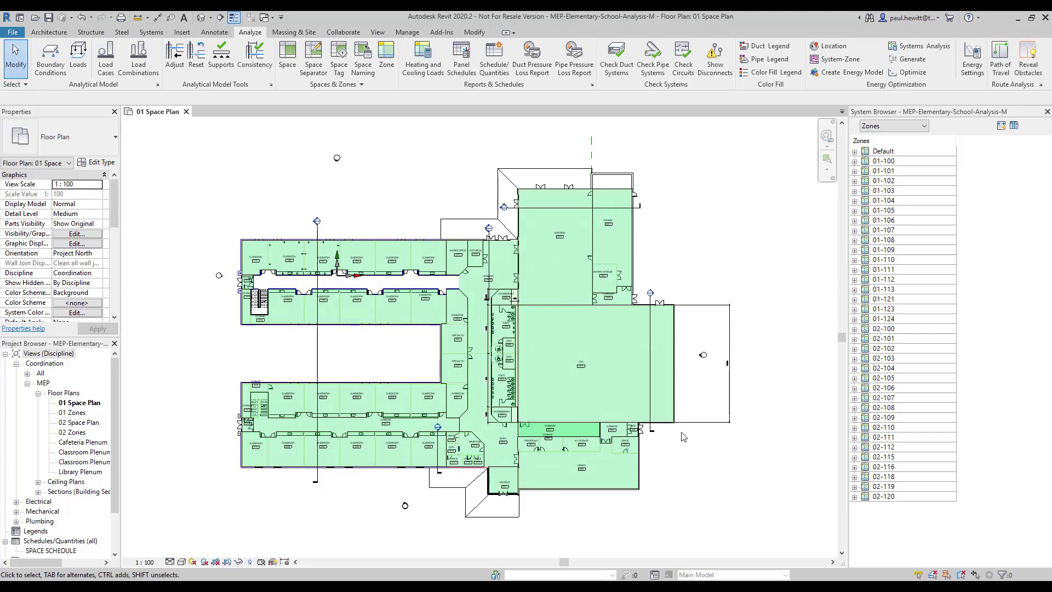
Make the 100 and 101 PLUMBING CHASE spaces in the Default zone non-occupiable.
left_click(855, 151)
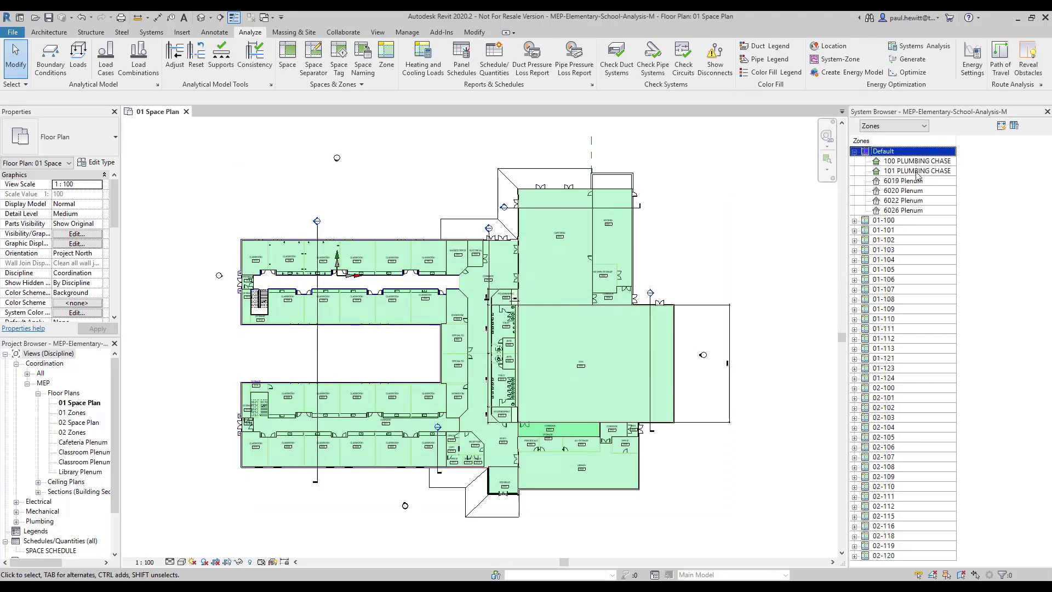
left_click(913, 191)
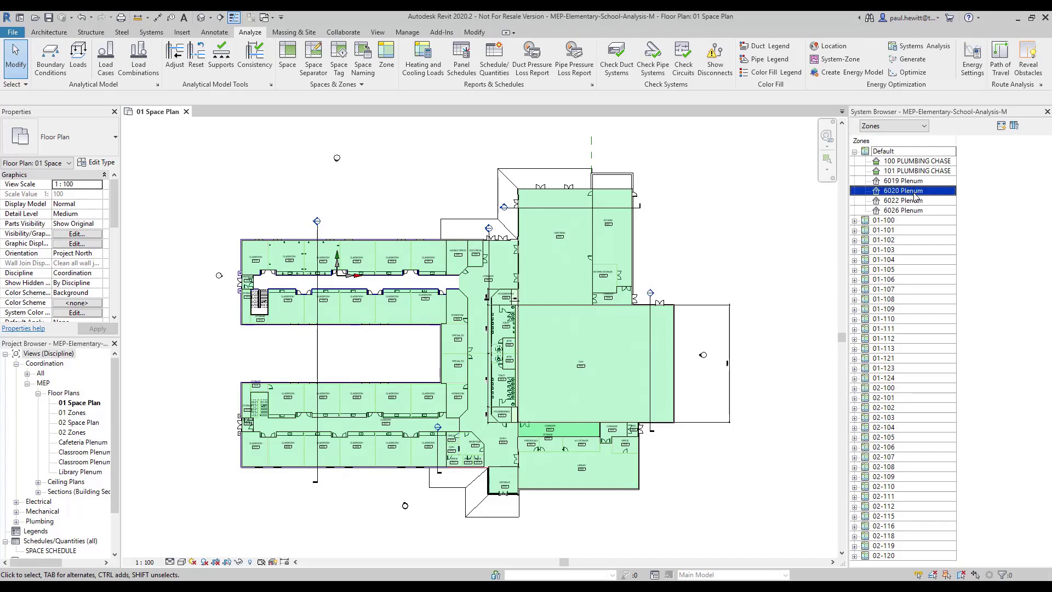
left_click(913, 220)
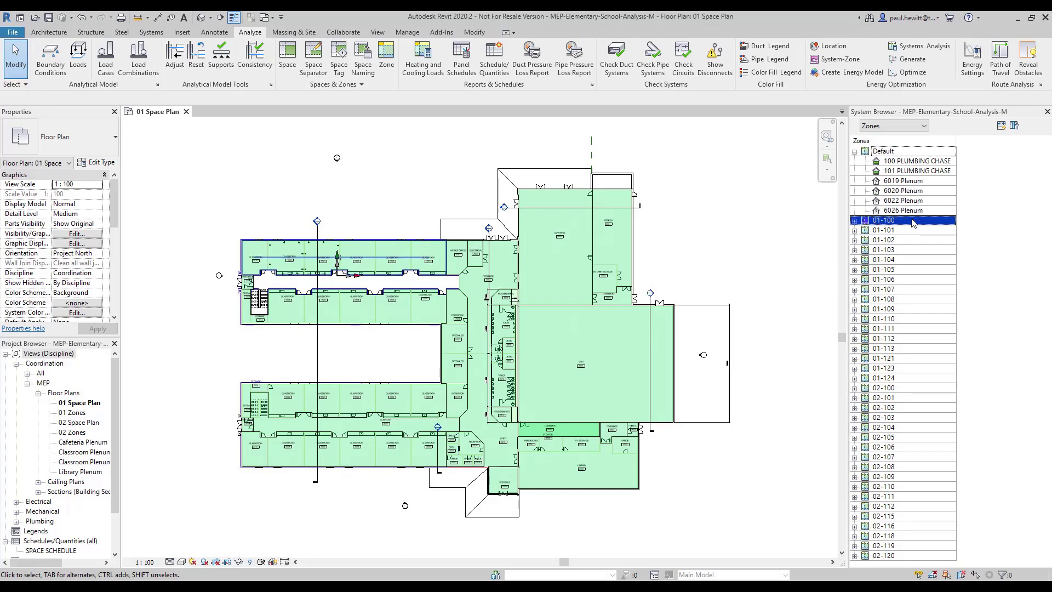
left_click(876, 163)
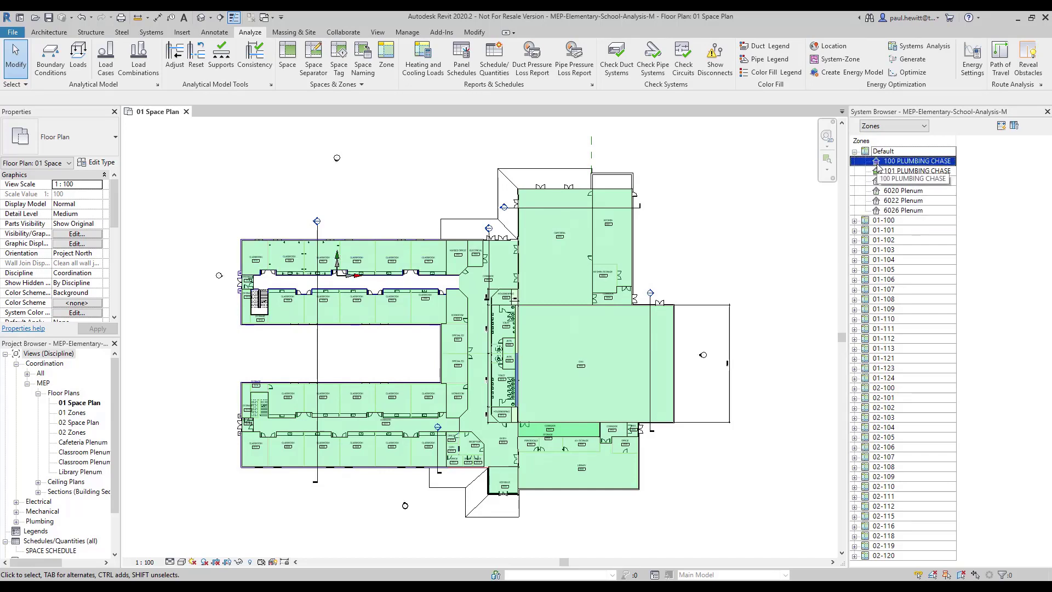
left_click(904, 172)
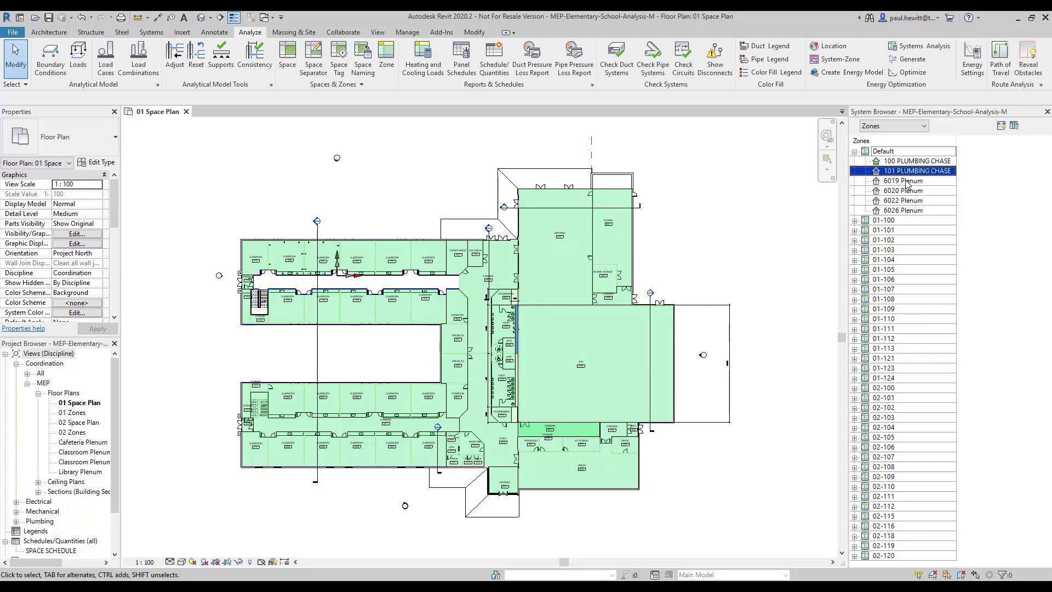
left_click(909, 163)
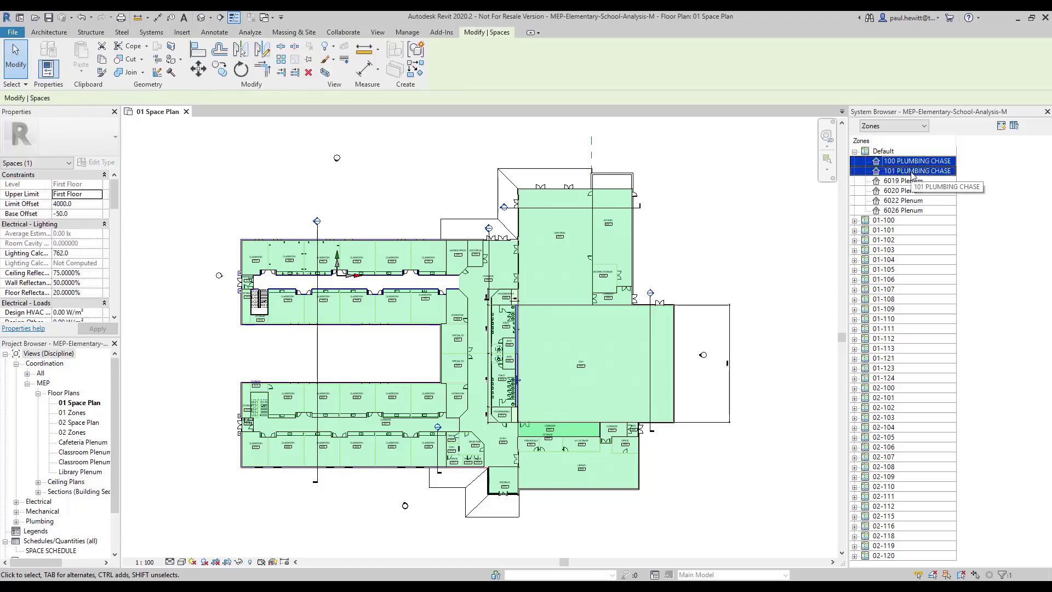
left_click(912, 171, "ctrl")
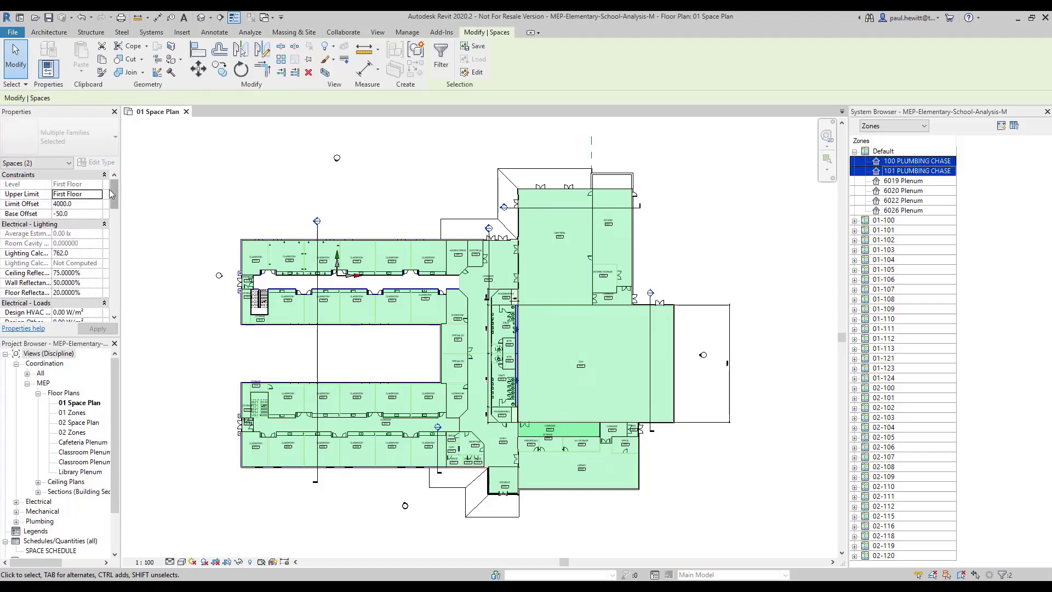
left_click_drag(114, 189, 117, 268)
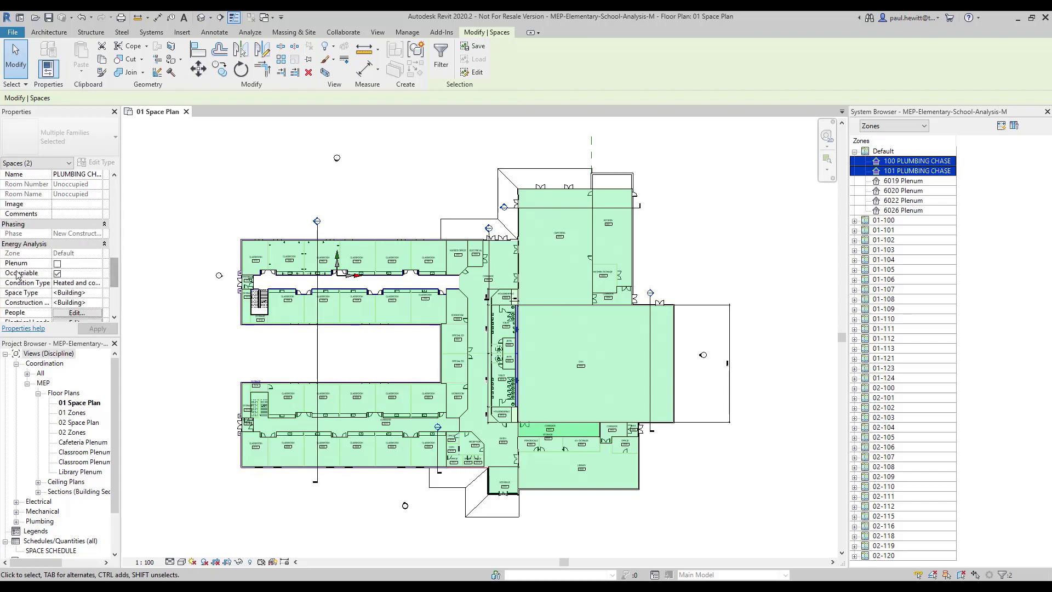
left_click(57, 273)
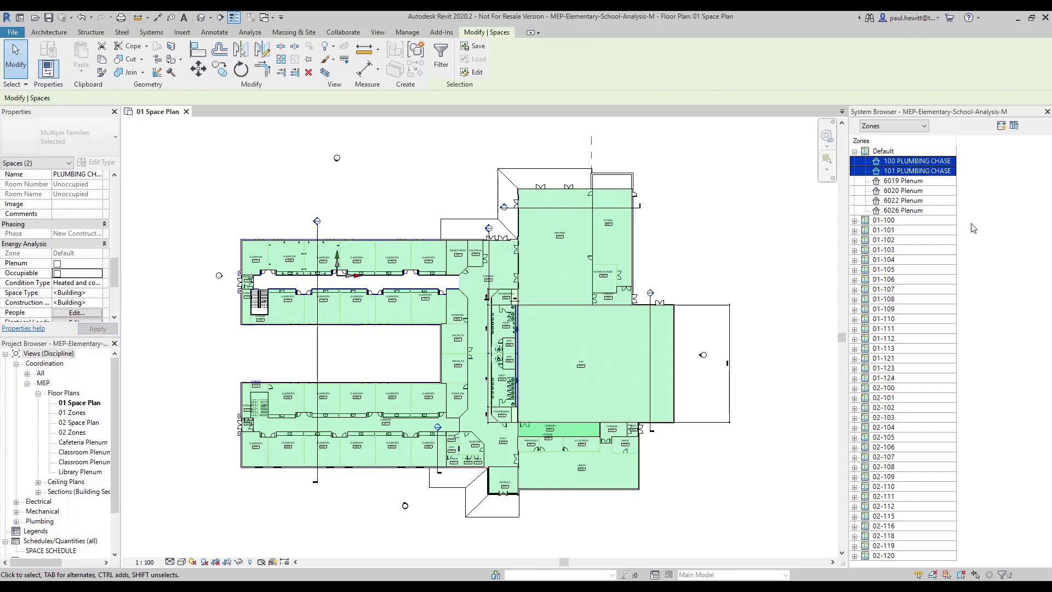
left_click(996, 223)
Delete the four unplaced plenum spaces 6019, 6020, 6022 and 6026 from the Default zone, including any associated space tags.
left_click(876, 184)
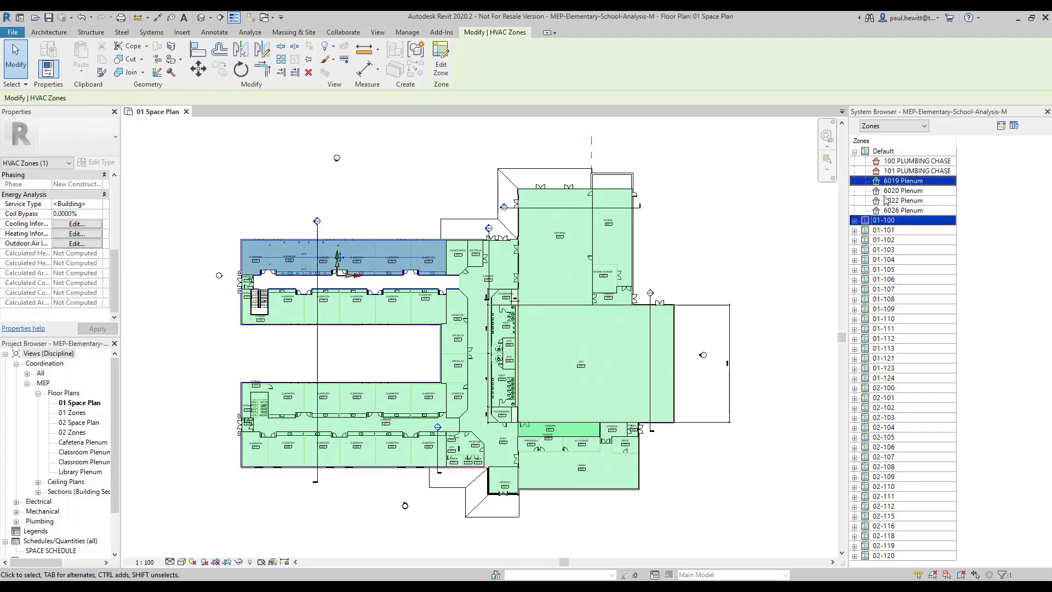
left_click(905, 213)
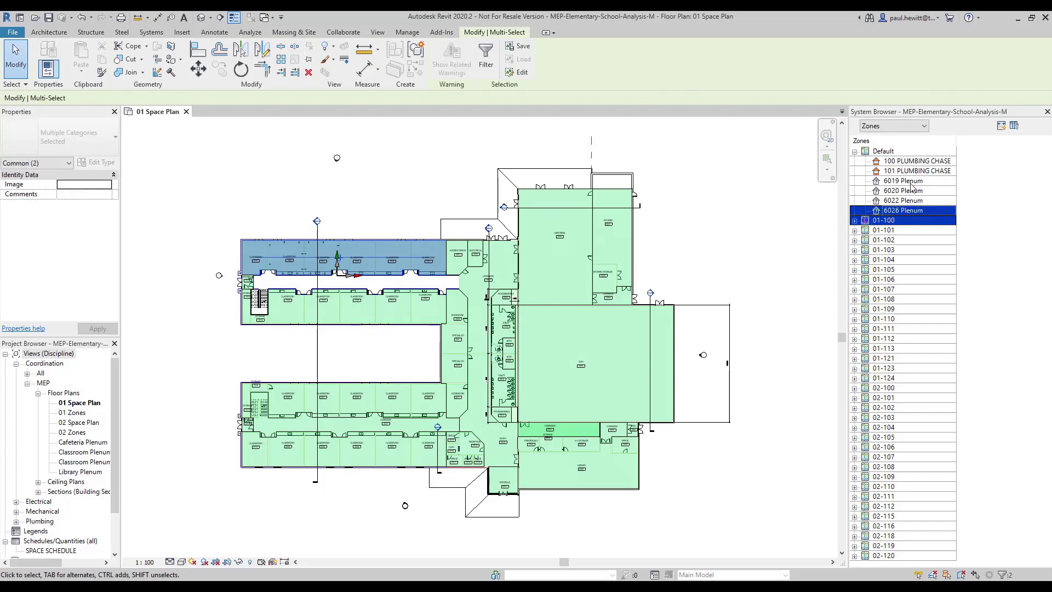
left_click(910, 183)
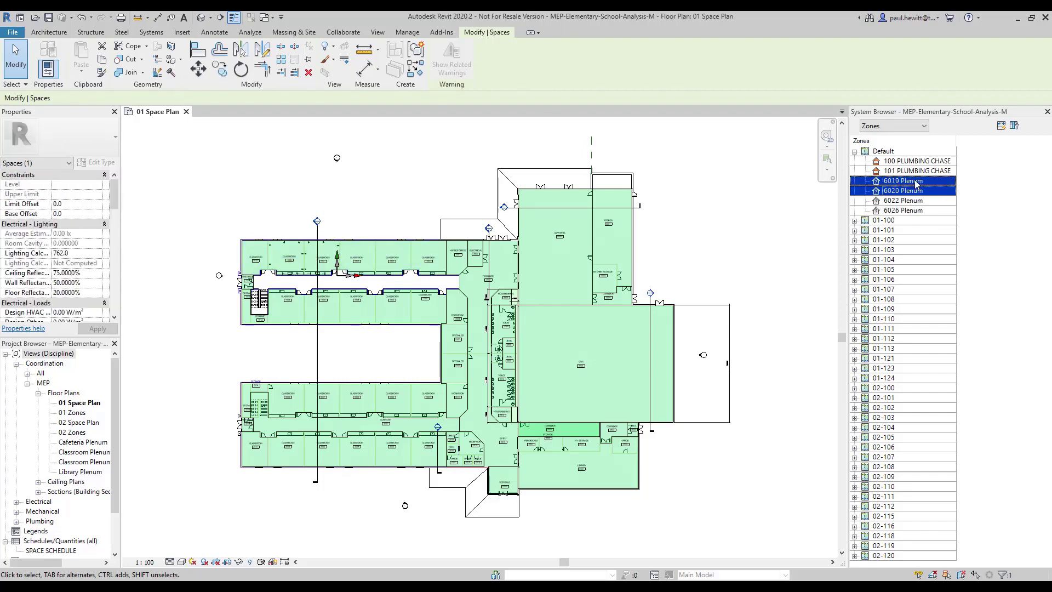
left_click(913, 210, "shift")
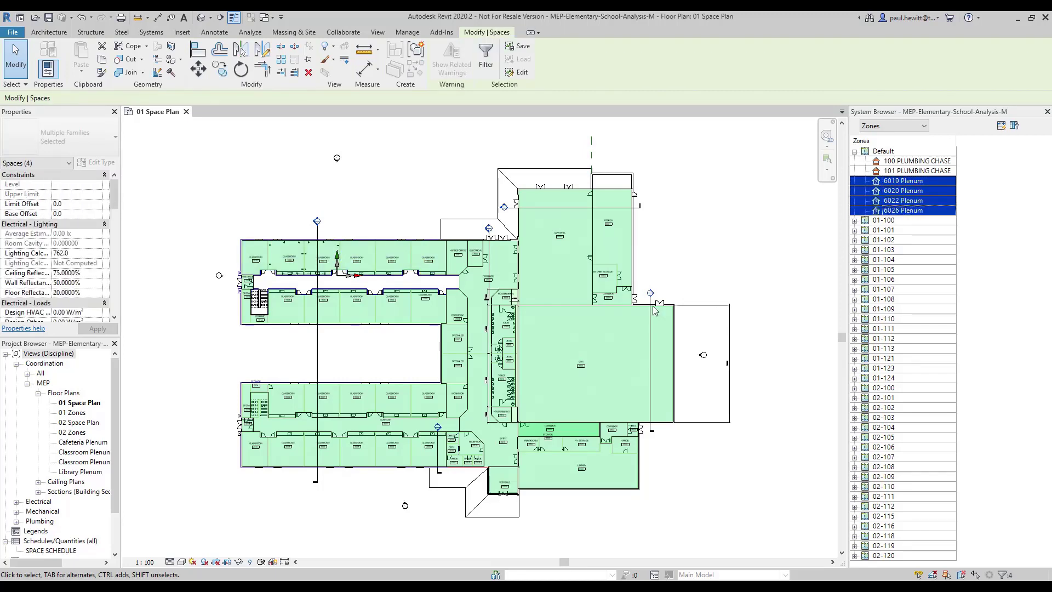
right_click(910, 181)
left_click(937, 188)
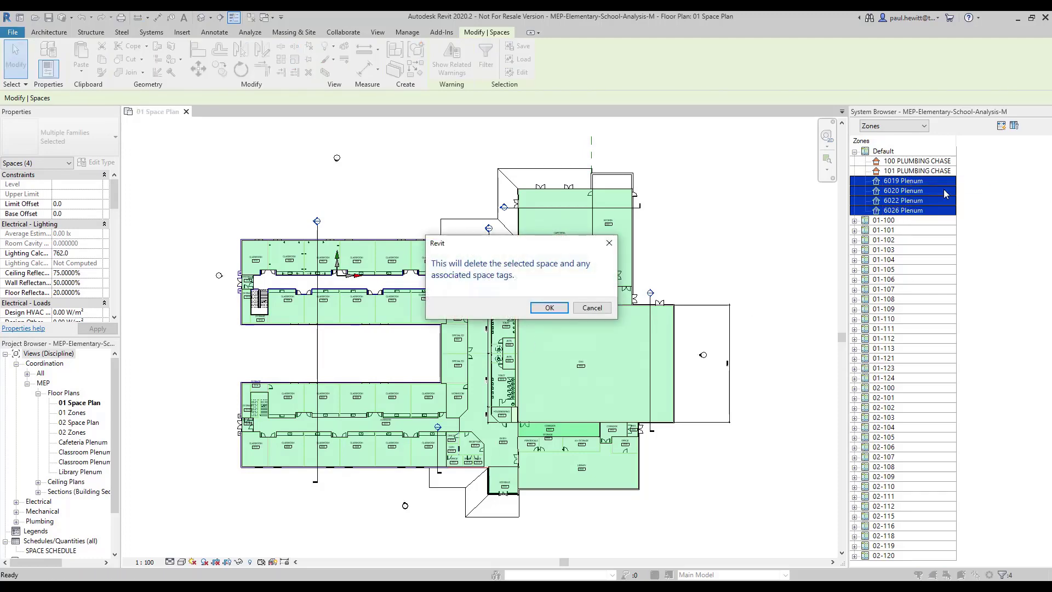
left_click(545, 307)
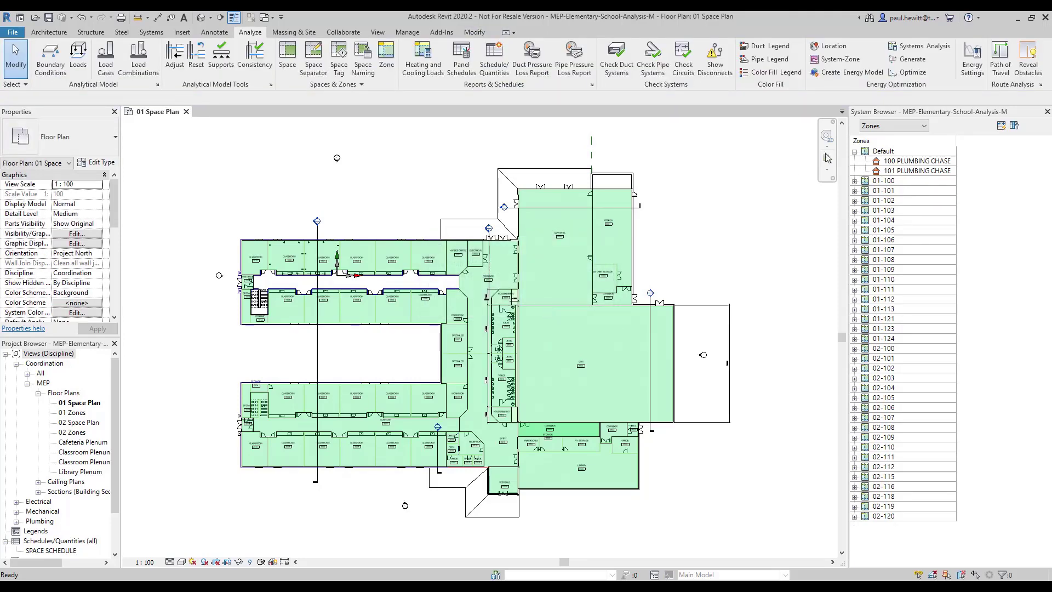
Locate the 100 and 101 PLUMBING CHASE spaces on the floor plan by selecting them in the Default zone.
left_click(900, 162)
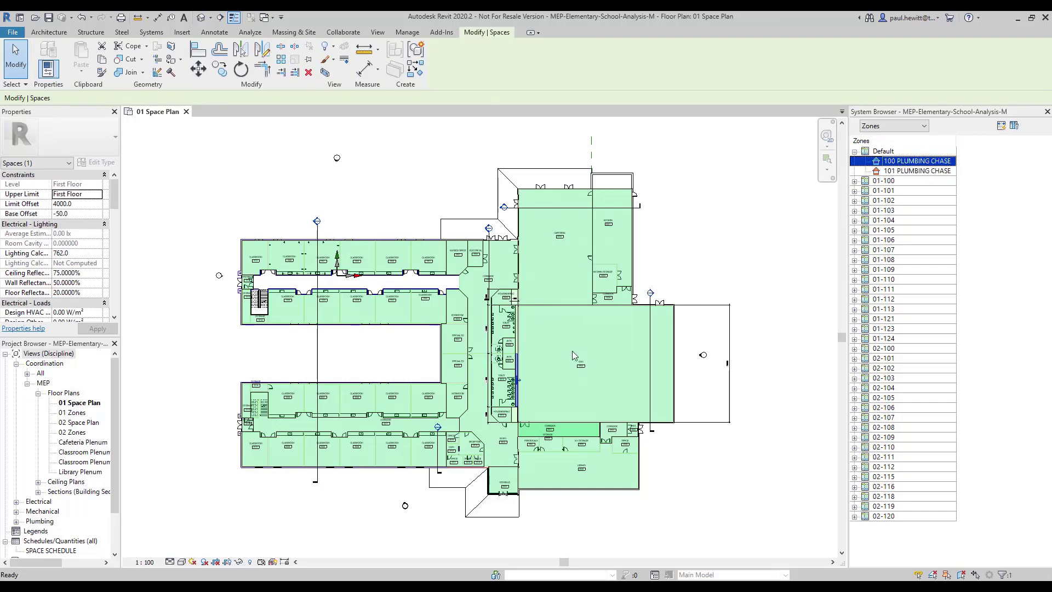
left_click(917, 170)
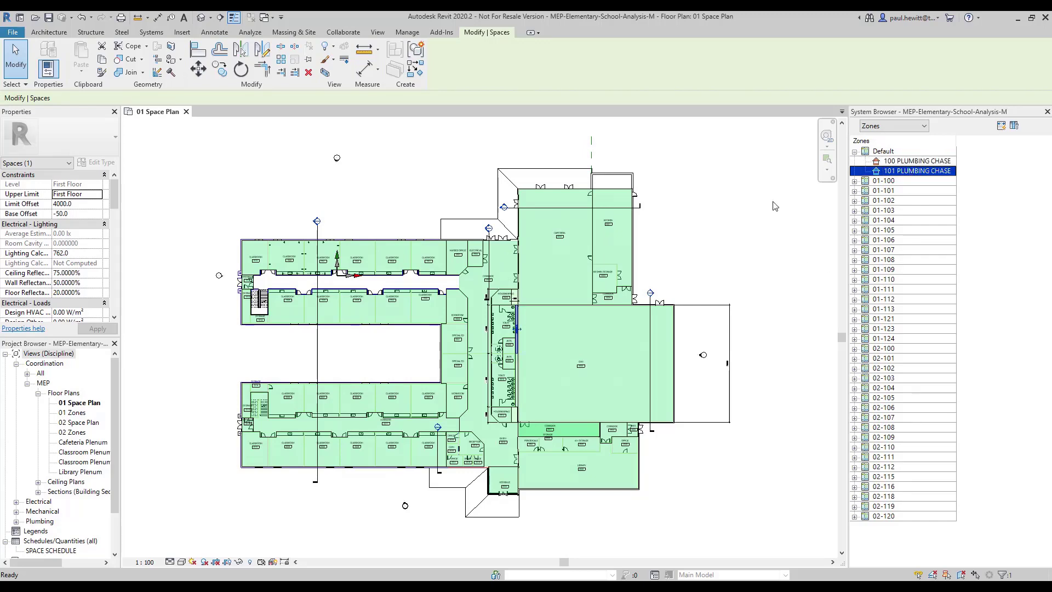
left_click(912, 161, "ctrl")
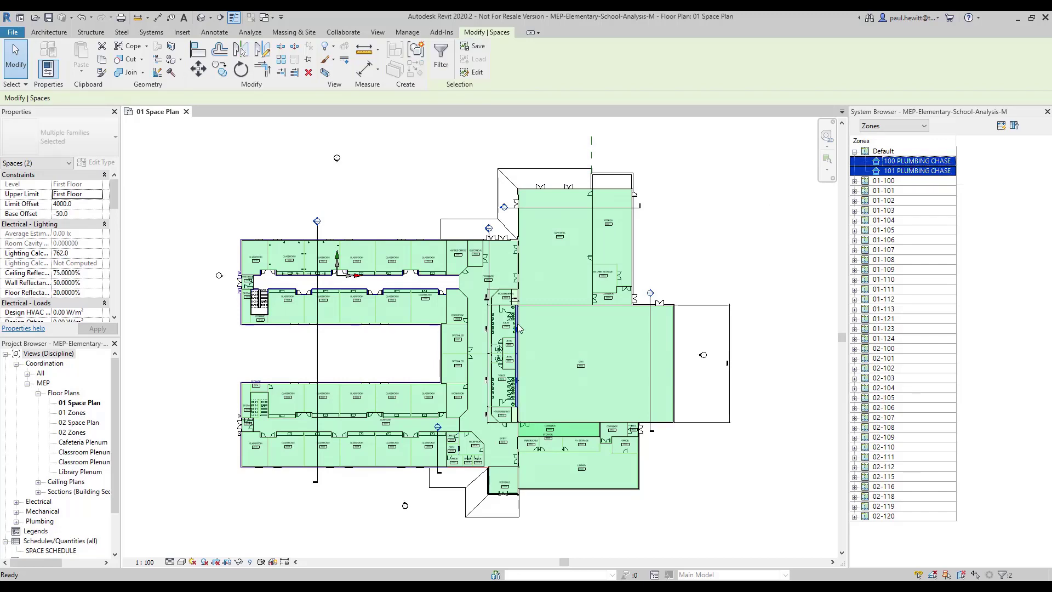
key("Escape")
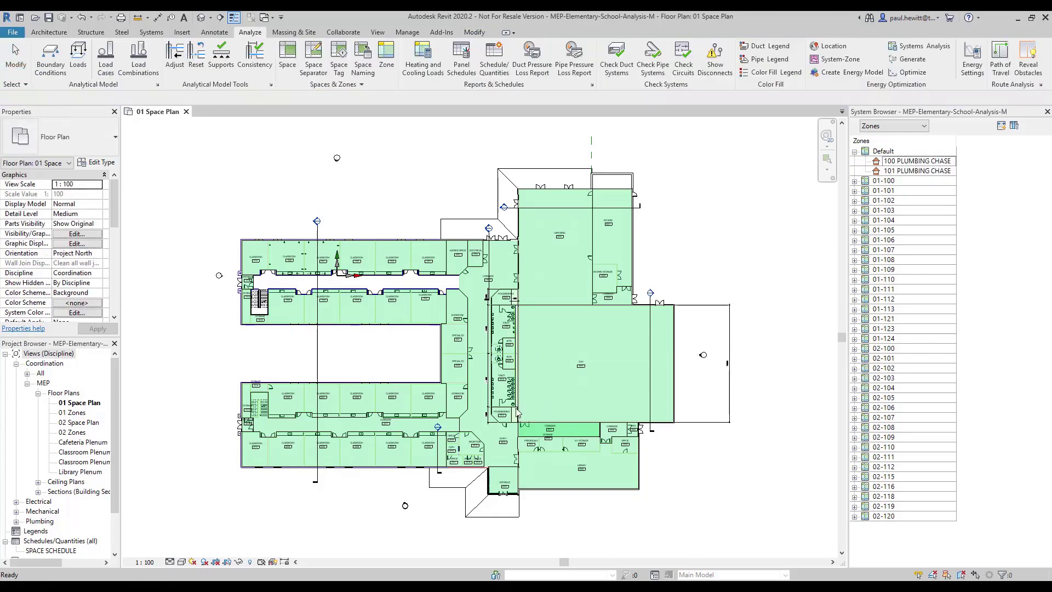
Edit zone 01-124 beside Housekeeping 2512 to add both narrow plumbing chase spaces along the gym wall, and finish editing the zone.
scroll(513, 405, "up", 3)
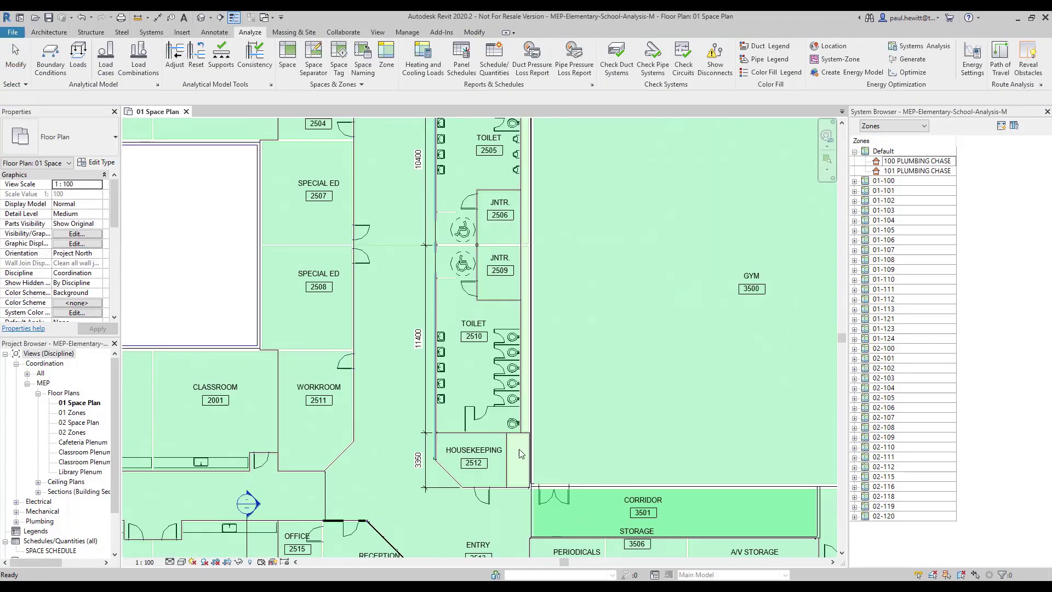
key("Escape")
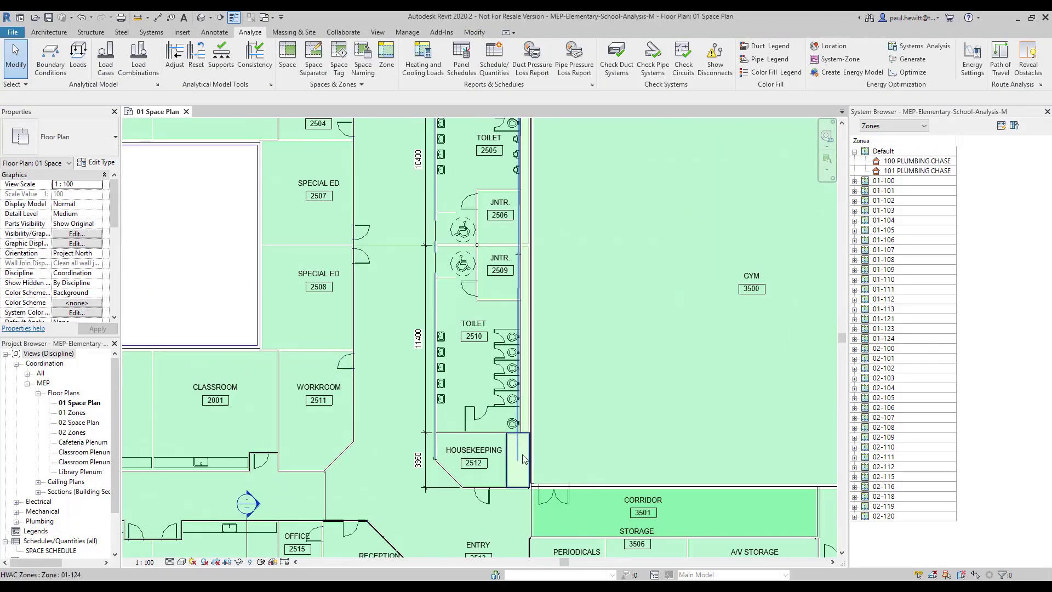
left_click(519, 448)
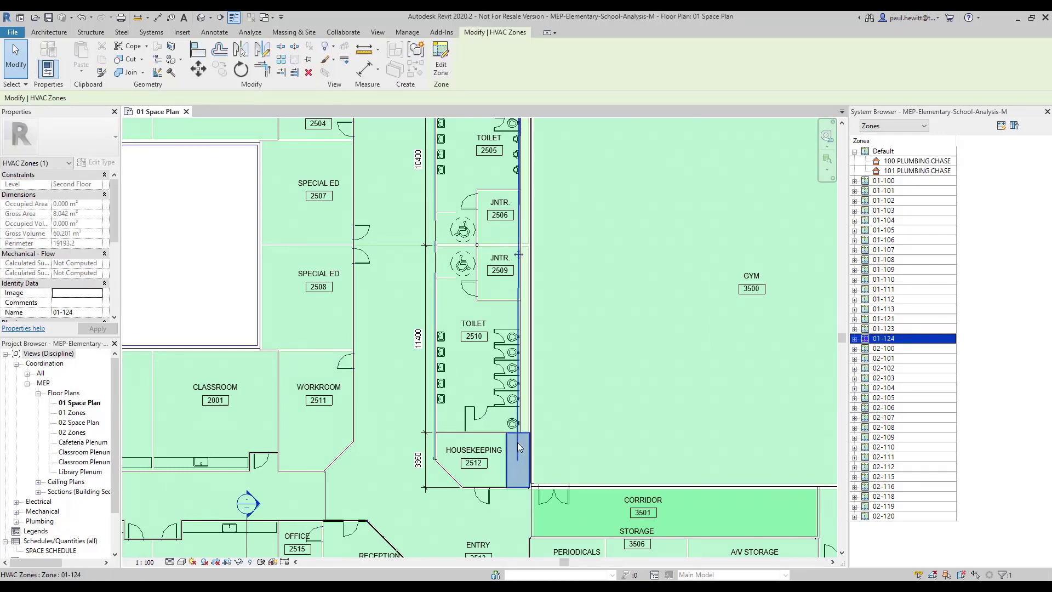
left_click(447, 53)
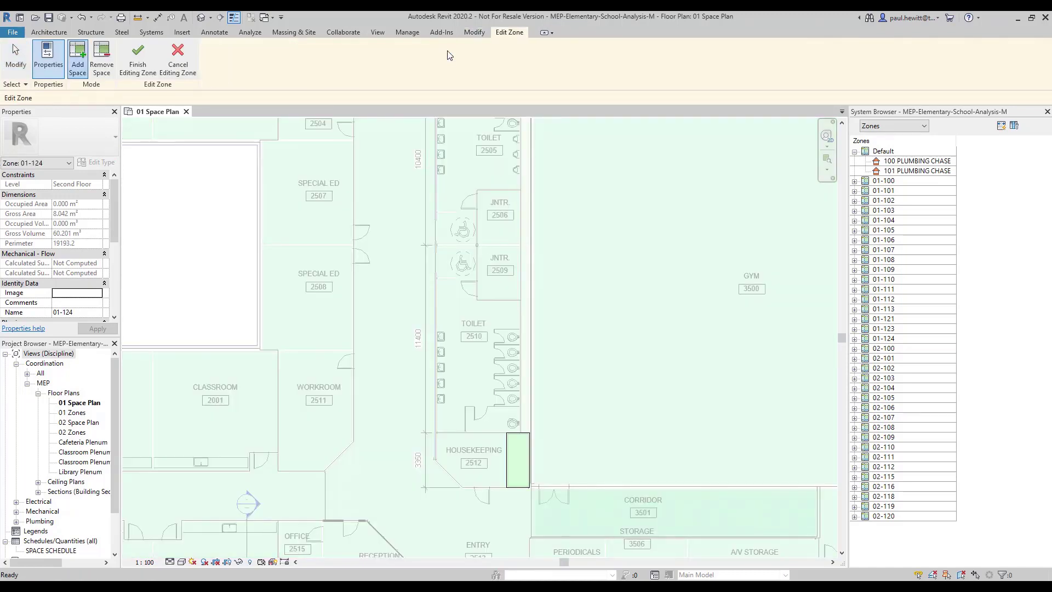
left_click(527, 328)
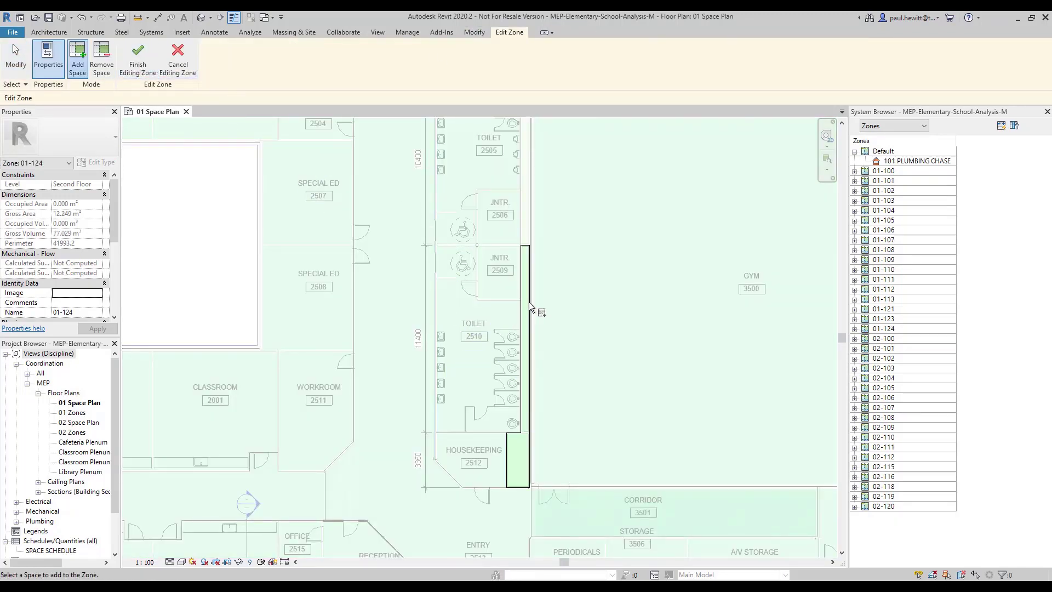
left_click(528, 205)
middle_click_drag(599, 193, 607, 287)
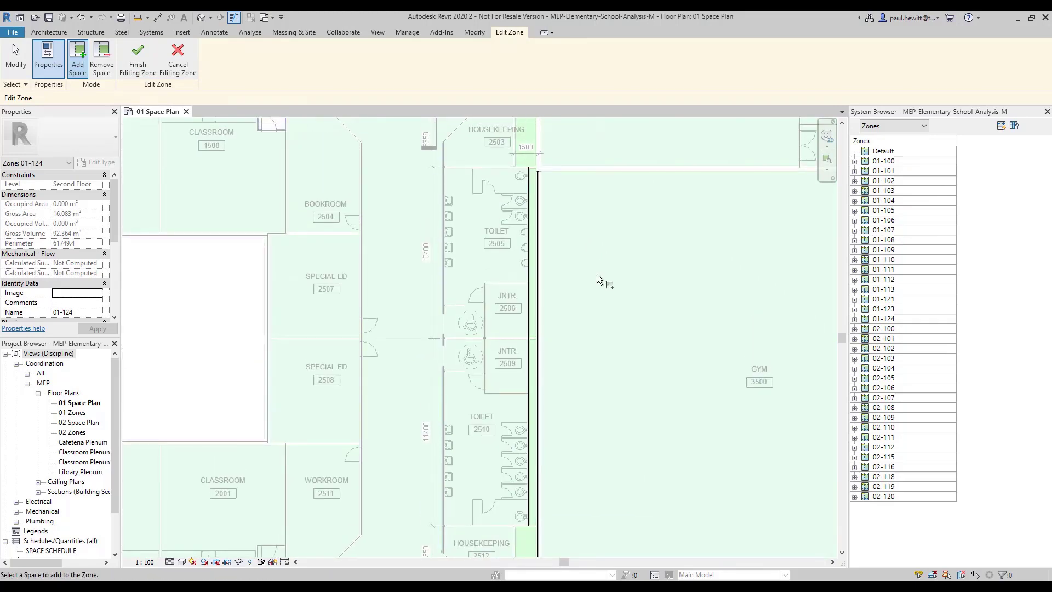
scroll(596, 273, "down", 1)
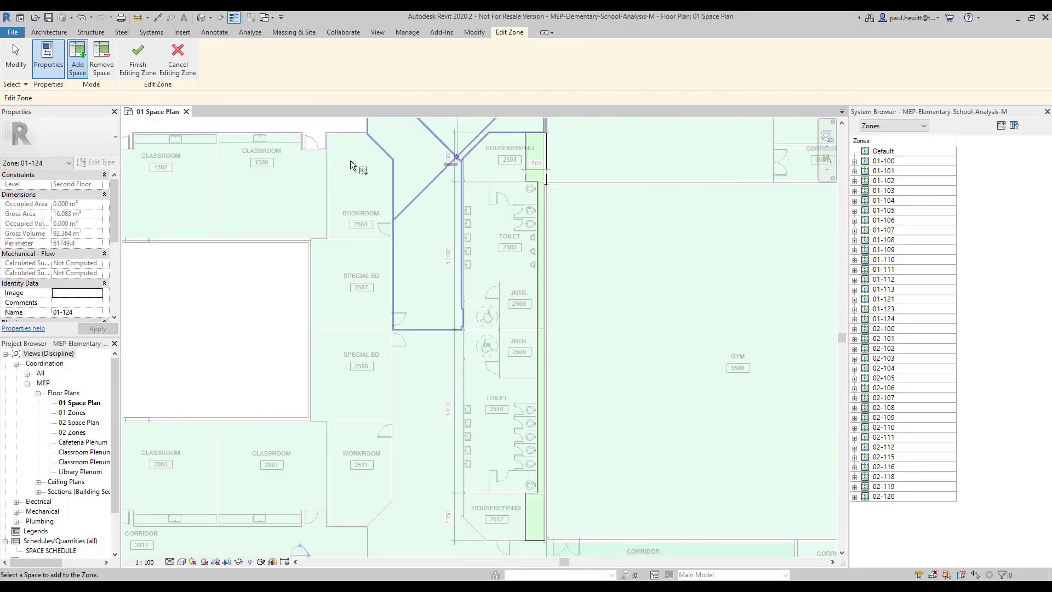
left_click(153, 70)
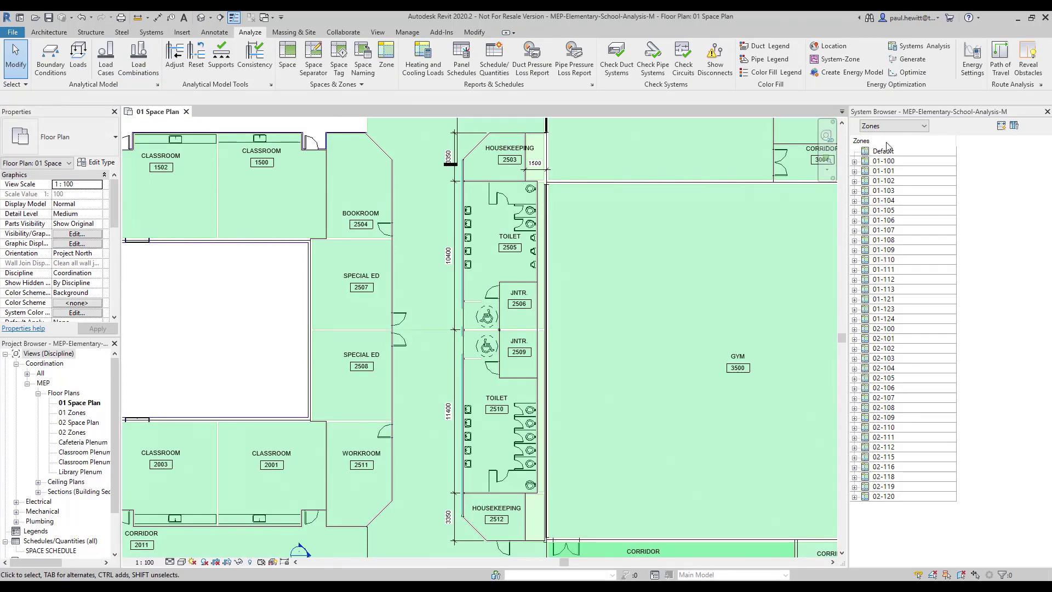
Locate space 2000 CLASSROOM of zone 01-103 on the plan and open the building section that cuts through it.
scroll(383, 378, "down", 5)
middle_click_drag(373, 393, 511, 274)
scroll(424, 331, "up", 4)
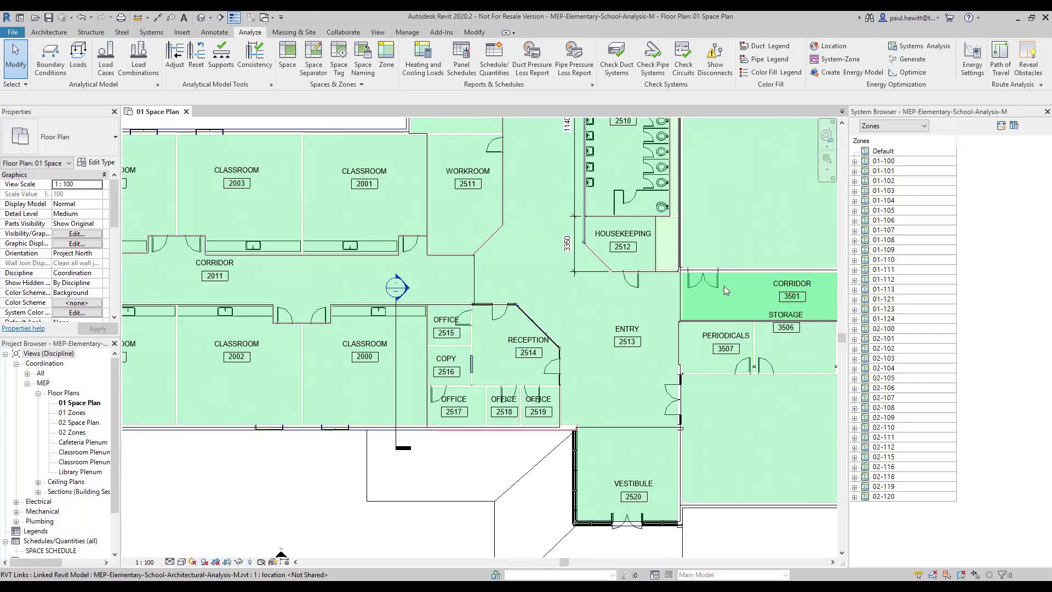
left_click(854, 191)
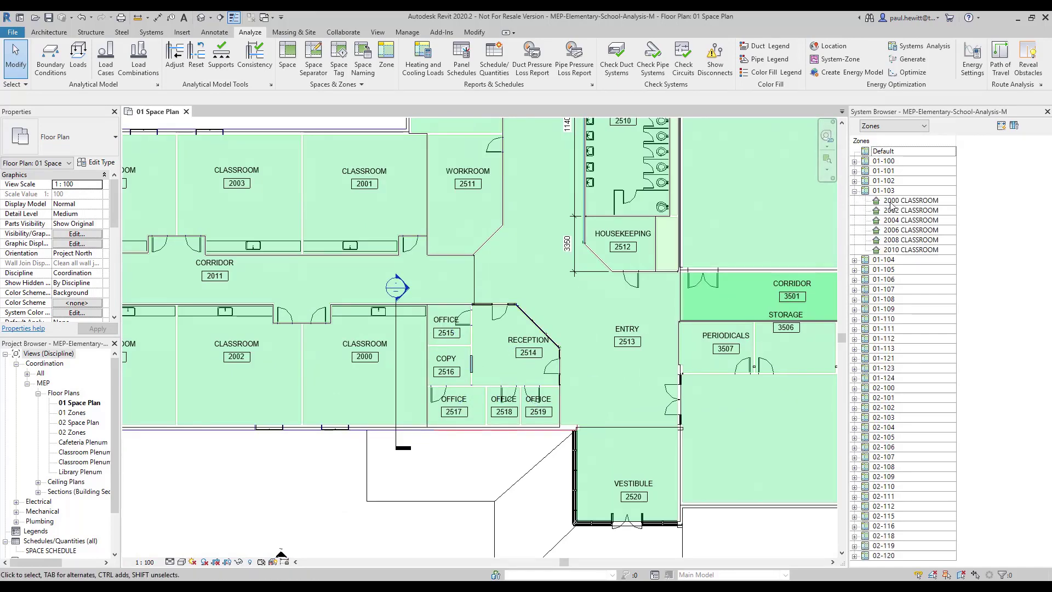
left_click(904, 201)
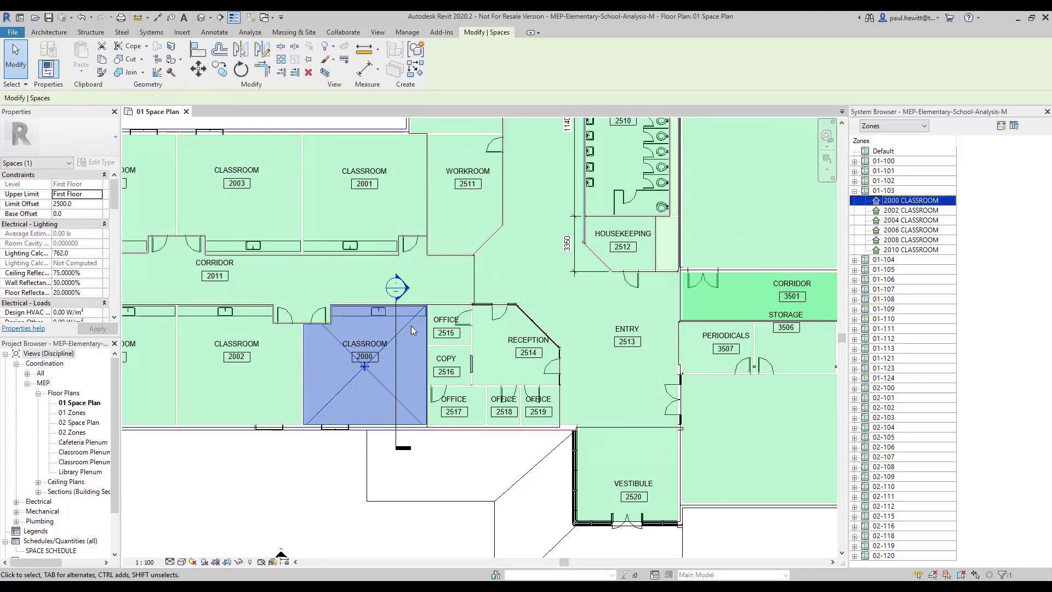
left_click(407, 292)
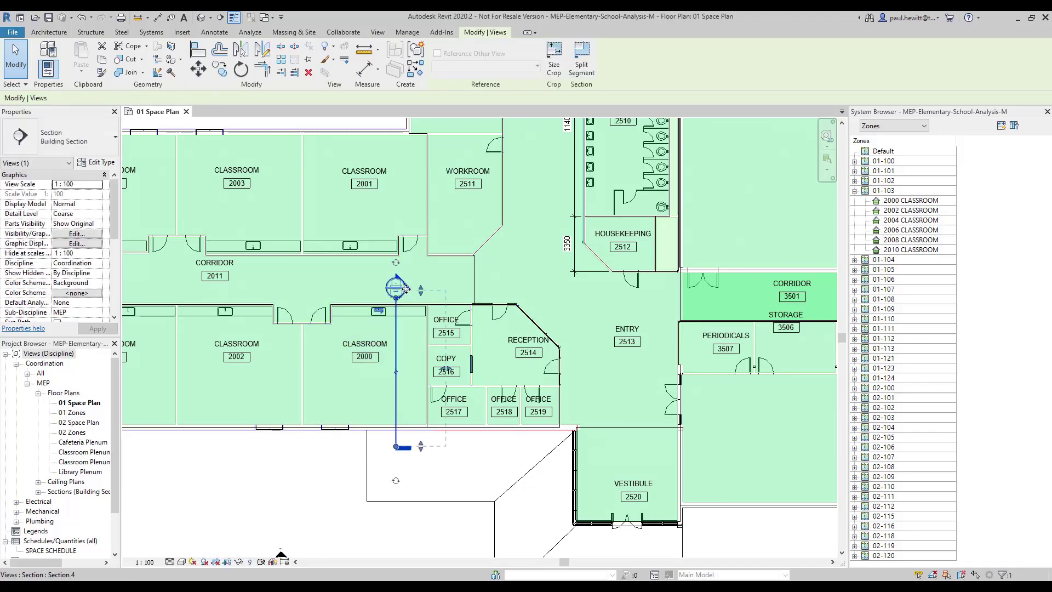
scroll(411, 320, "up", 5)
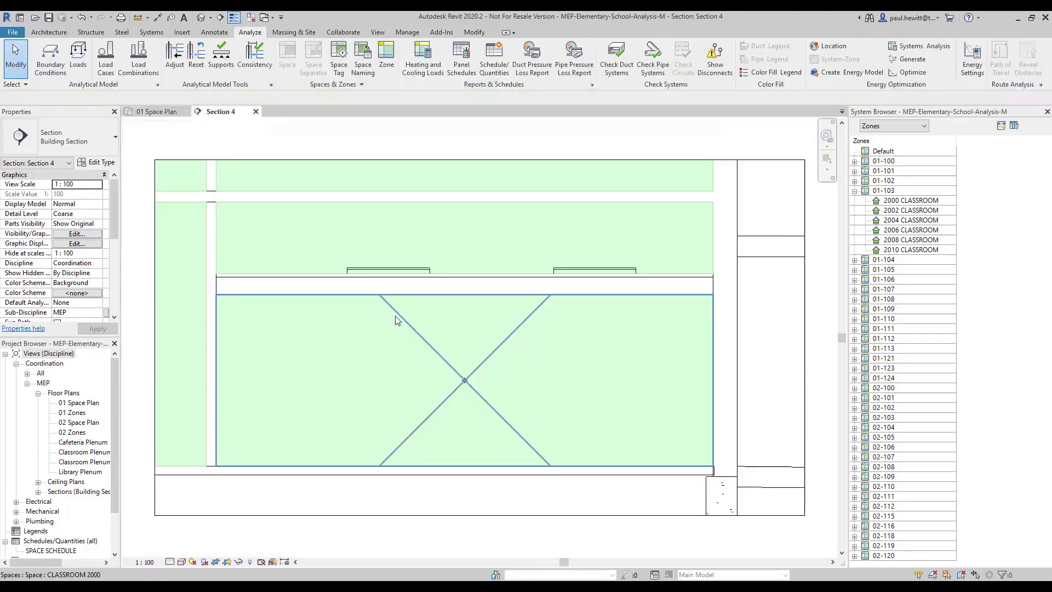
double_click(396, 315)
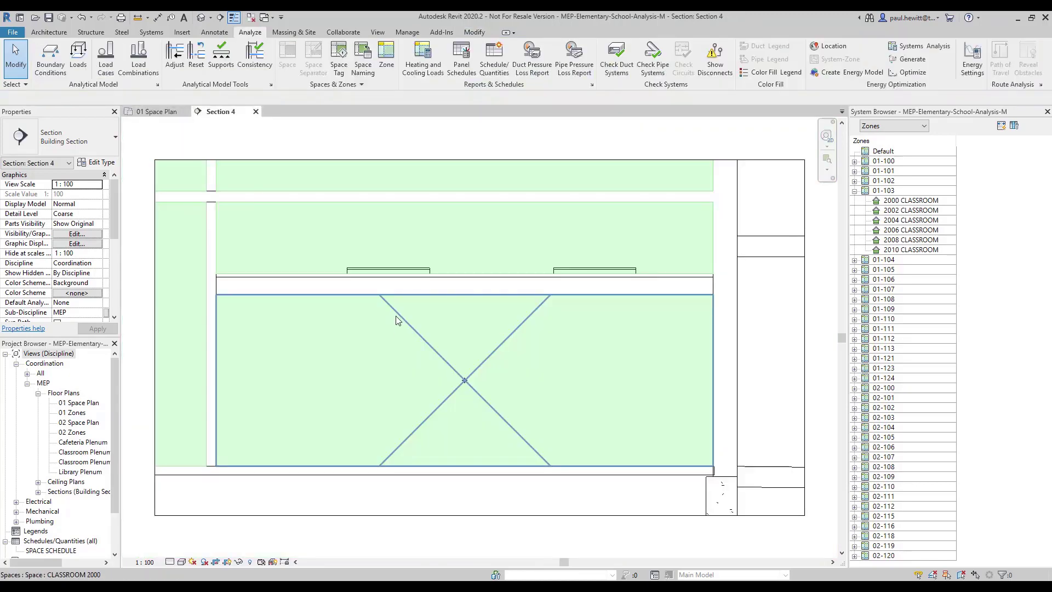
Set the Limit Offset of the 2000 CLASSROOM space to 3000 in the section view, apply it and close the view.
left_click(530, 310)
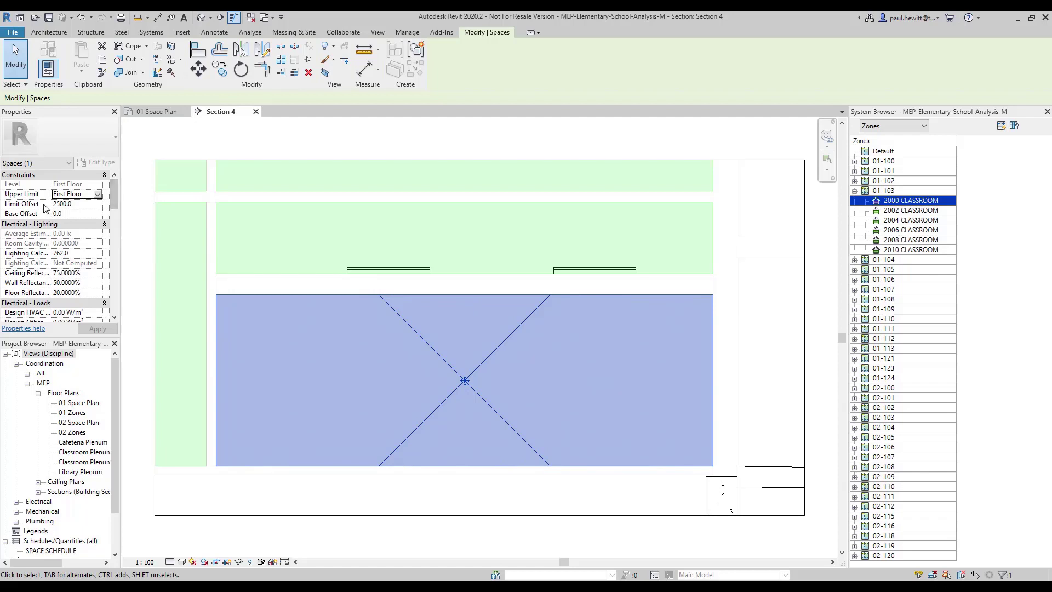
left_click(78, 204)
double_click(78, 204)
type("3000")
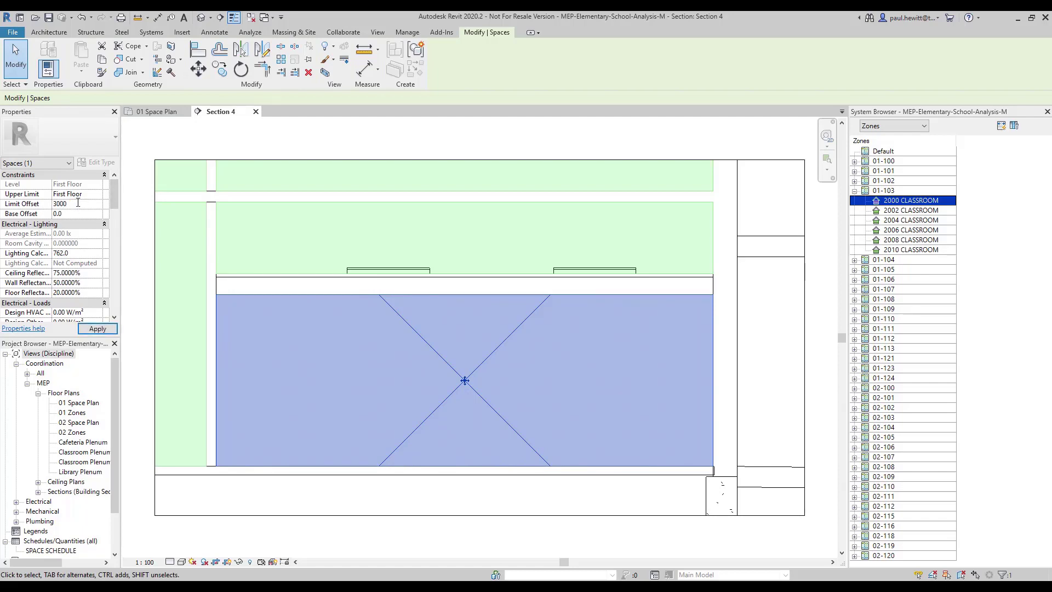
left_click(98, 329)
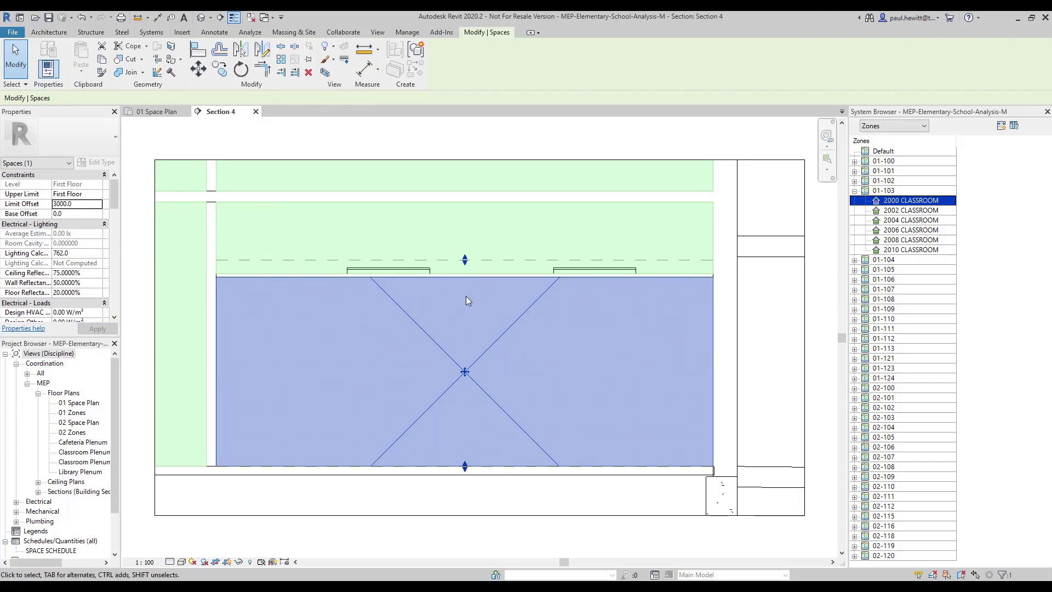
left_click(255, 112)
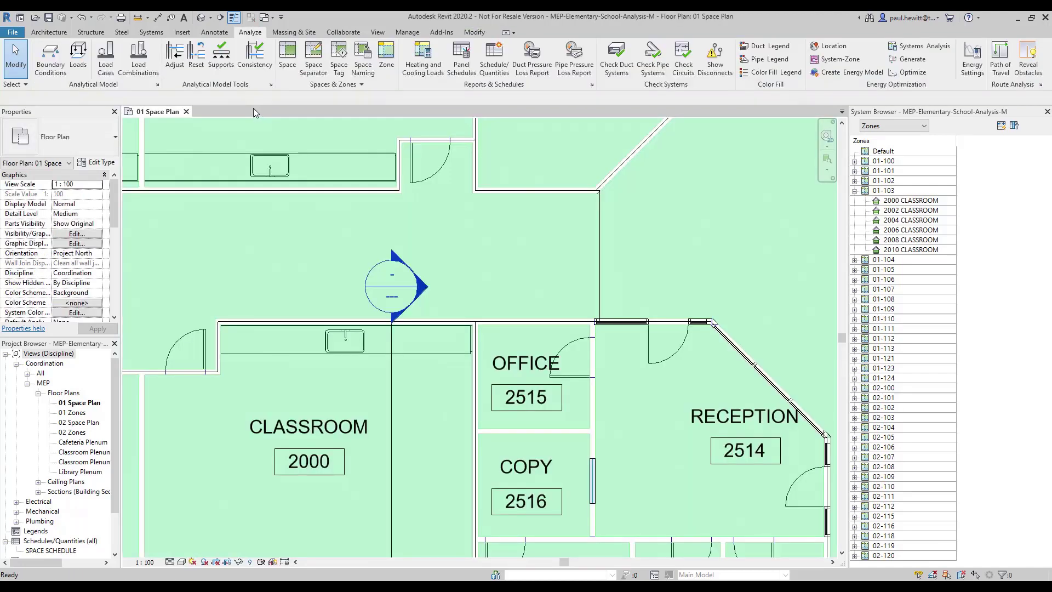
Run the Heating and Cooling Loads calculation for the School or University building to generate a loads report.
left_click(428, 55)
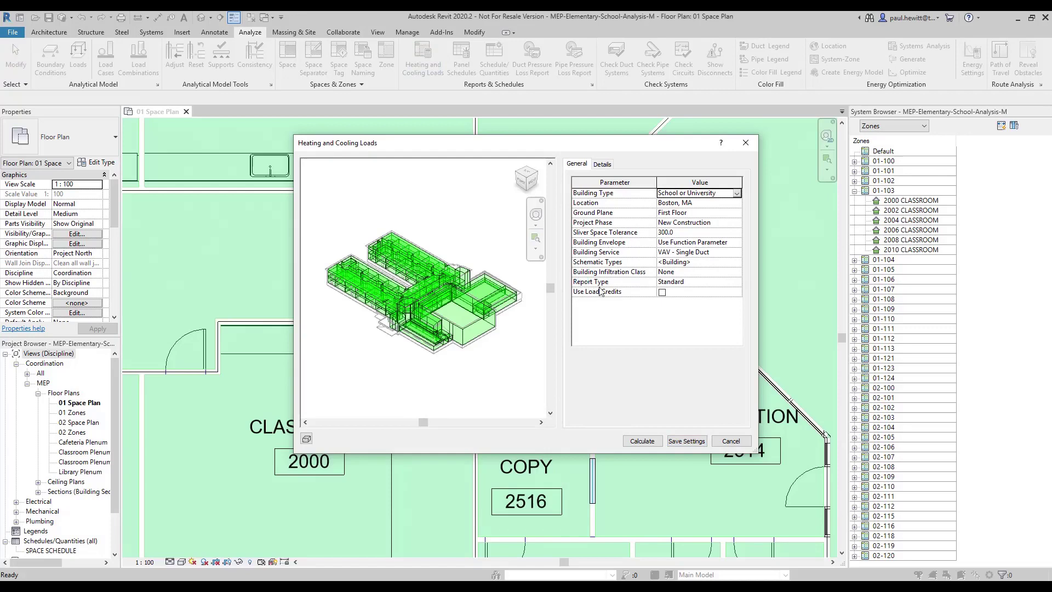
left_click(642, 441)
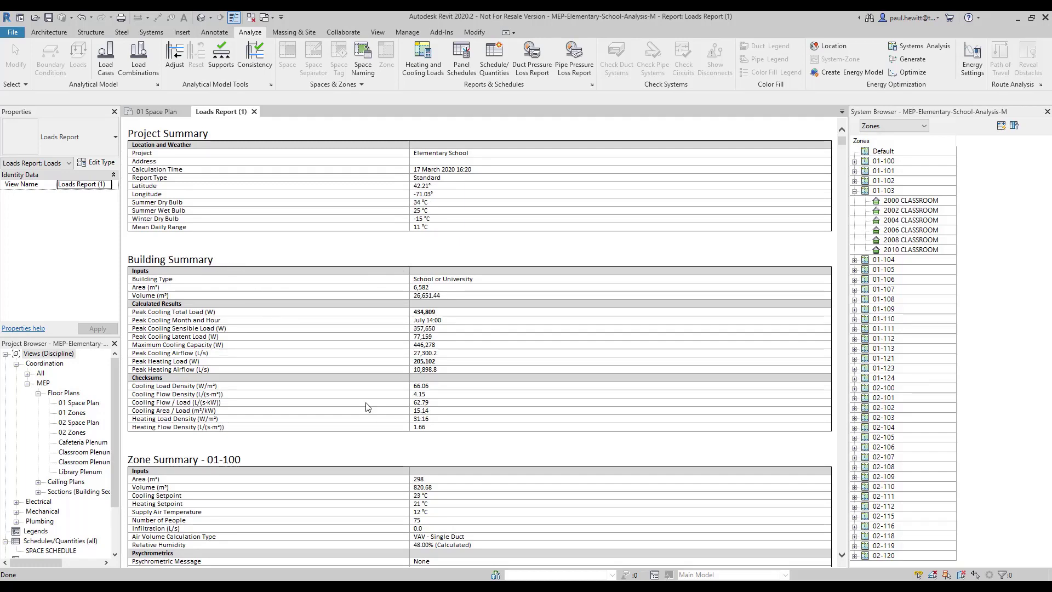
Review the zone summaries from 01-100 to 01-103 in the loads report and open the space summary for 2000 CLASSROOM.
scroll(367, 406, "down", 5)
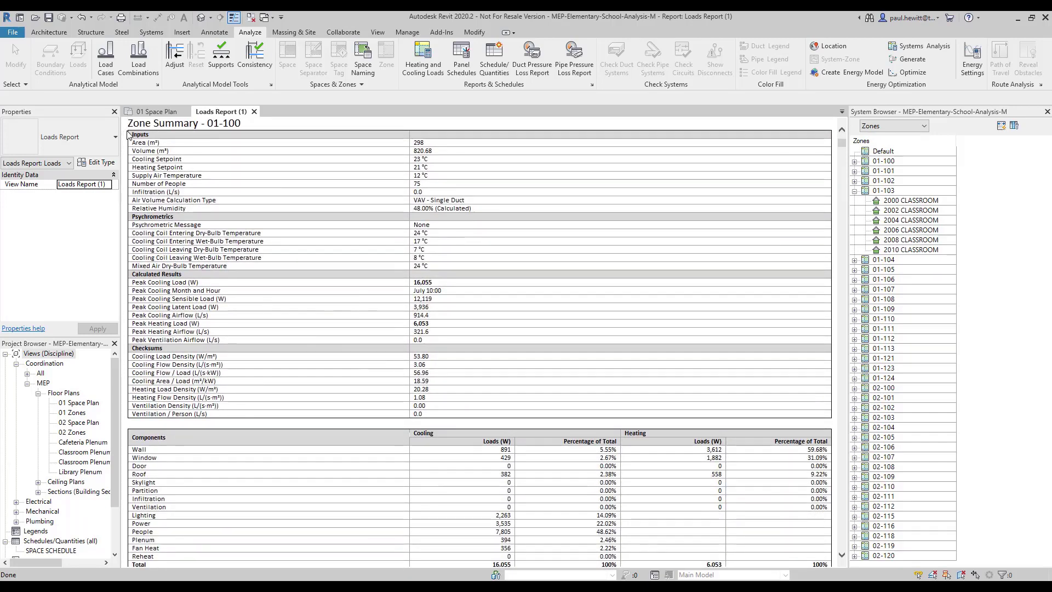
left_click_drag(129, 124, 241, 125)
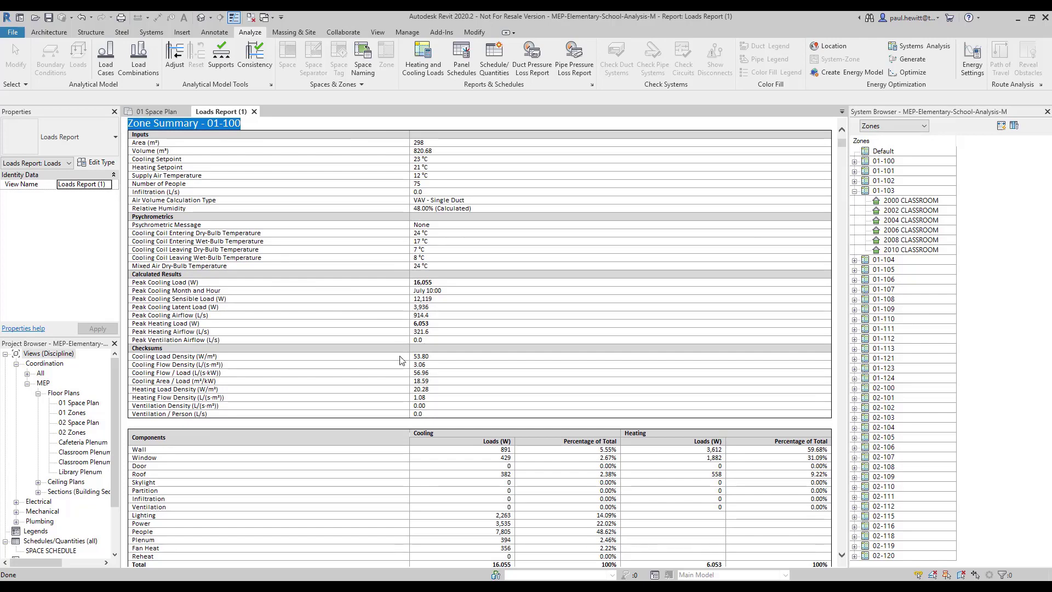
scroll(358, 382, "down", 5)
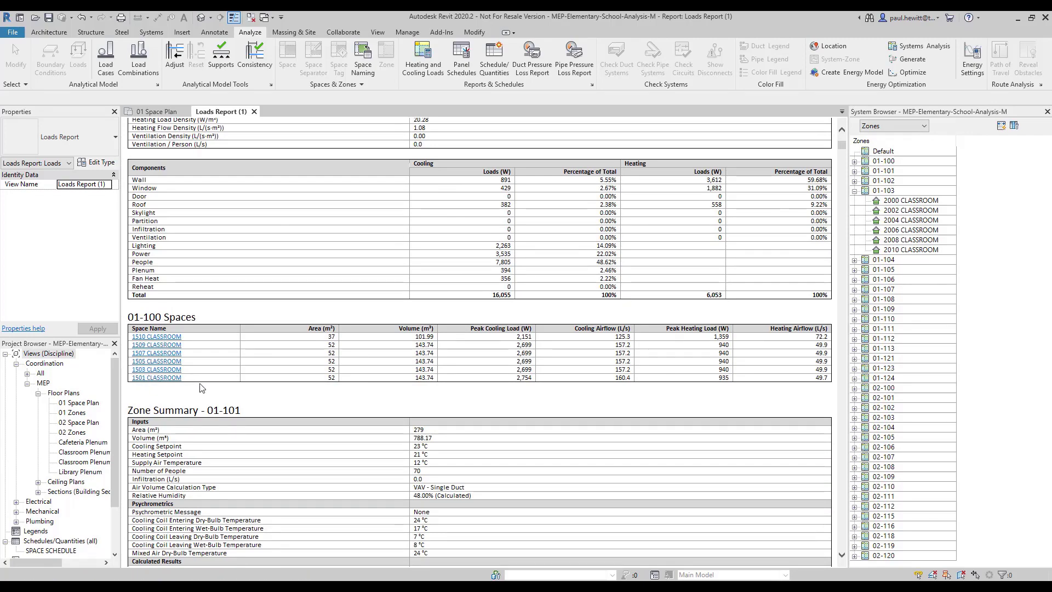
scroll(250, 349, "down", 20)
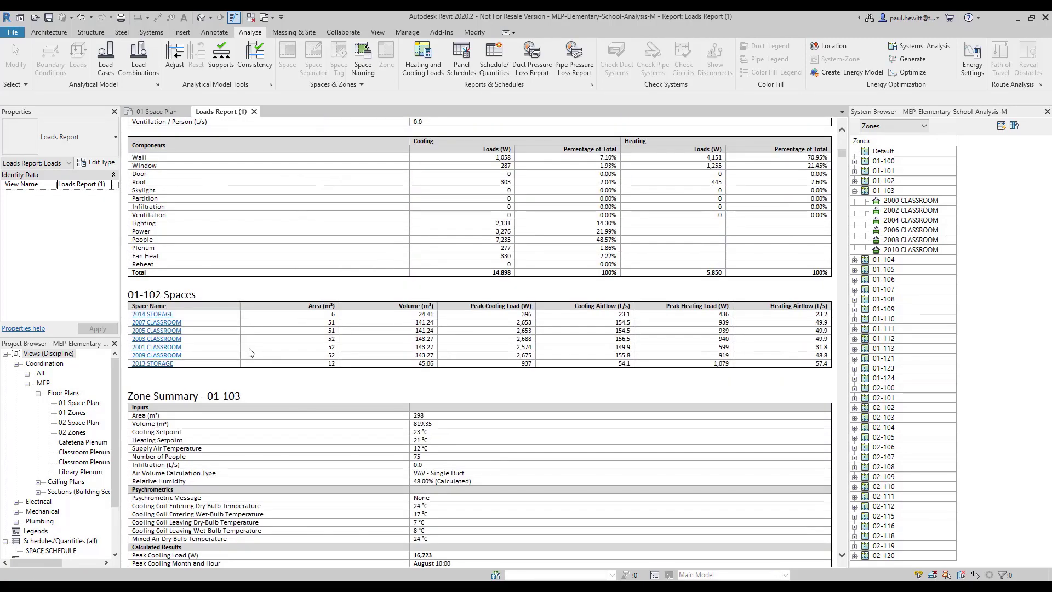
scroll(250, 350, "down", 12)
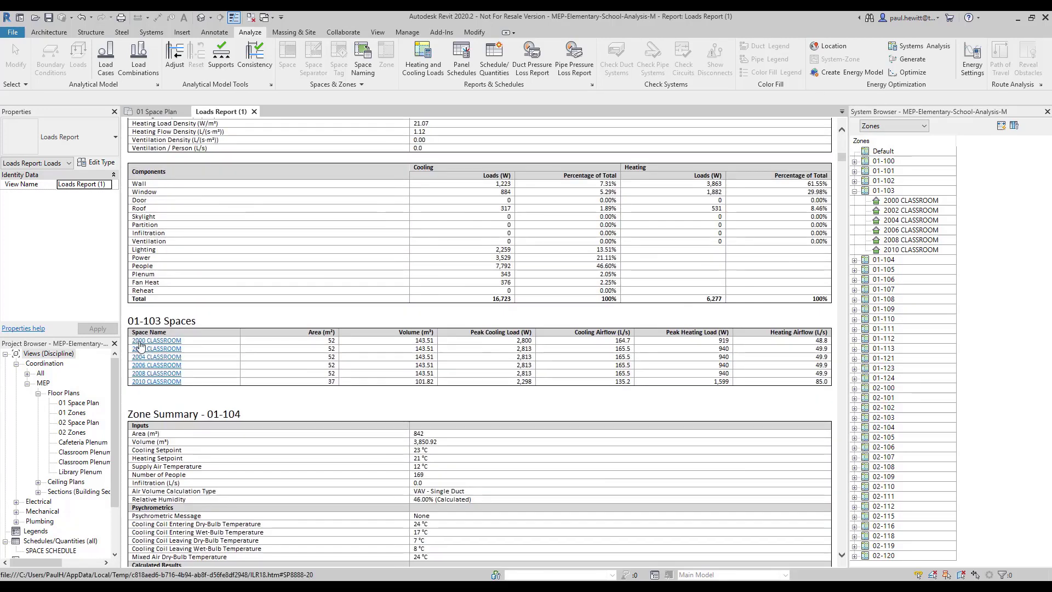
left_click(158, 340)
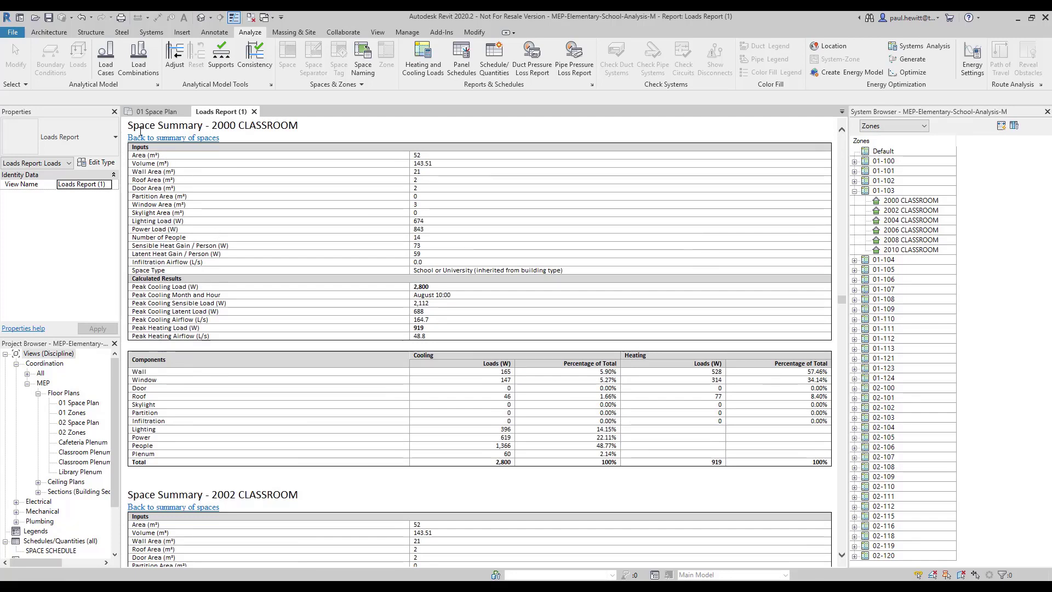
left_click_drag(129, 125, 284, 125)
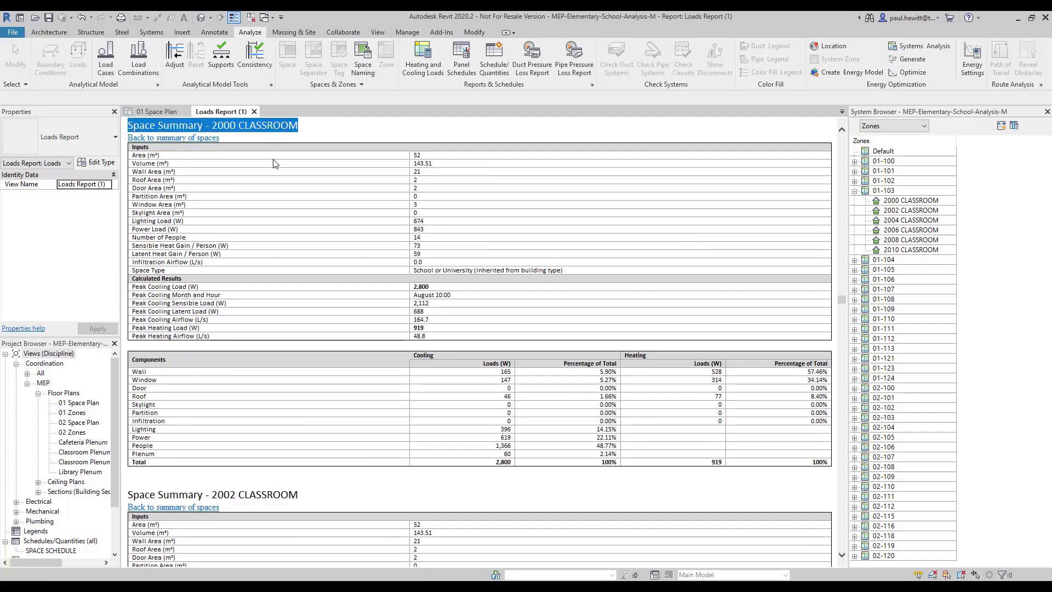